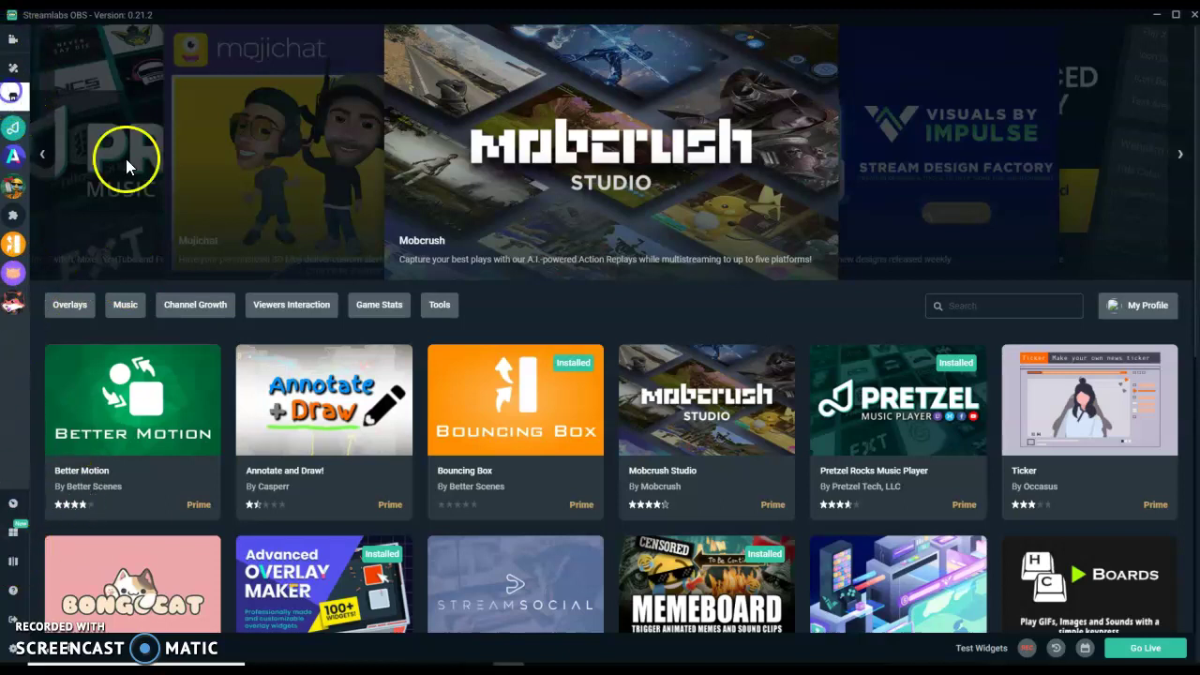
Search the app store for memeboard and look at the installed Memeboard app
left_click(950, 305)
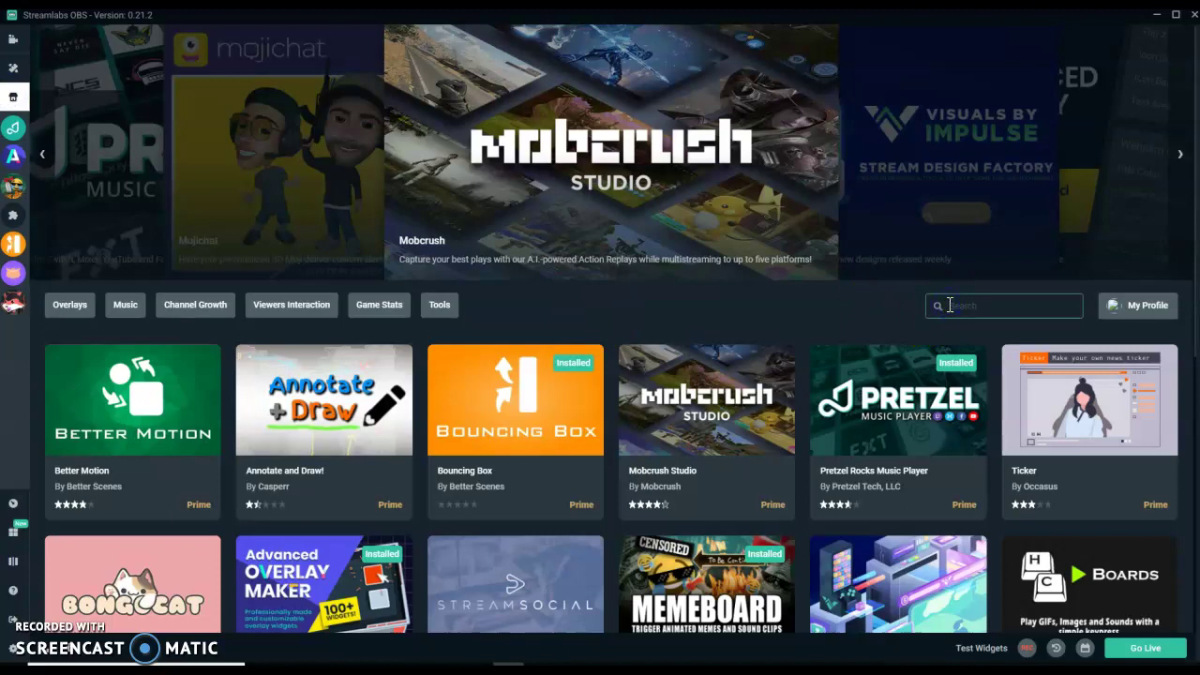
type("memeboard")
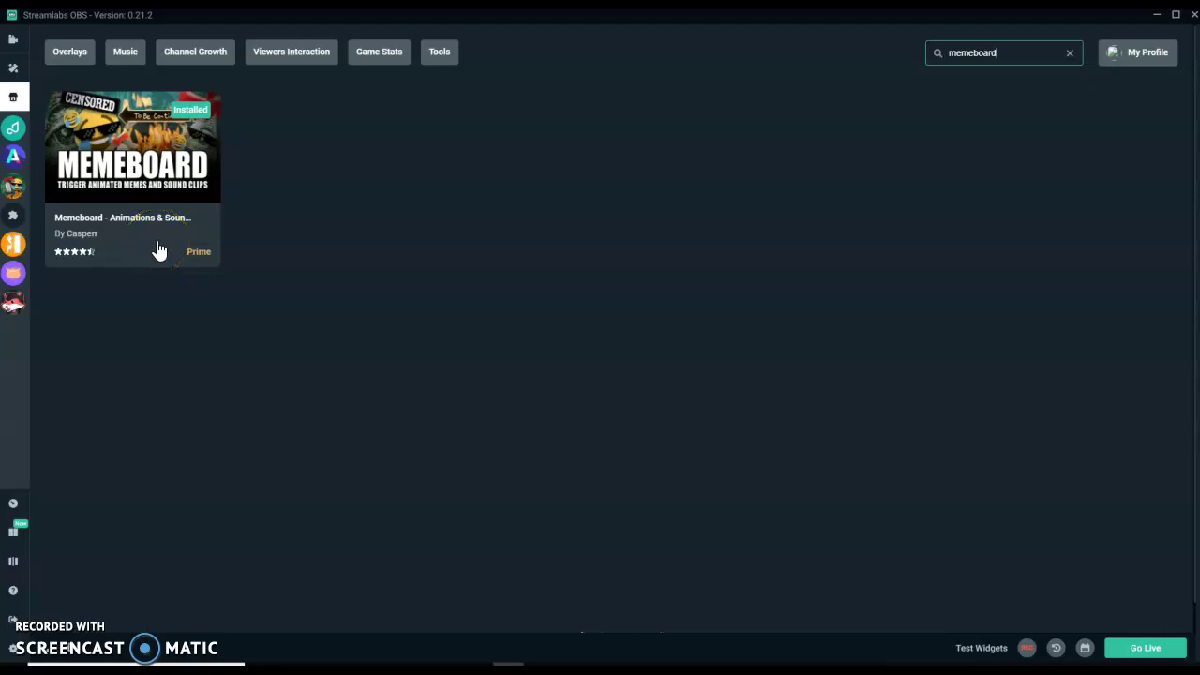
left_click(13, 156)
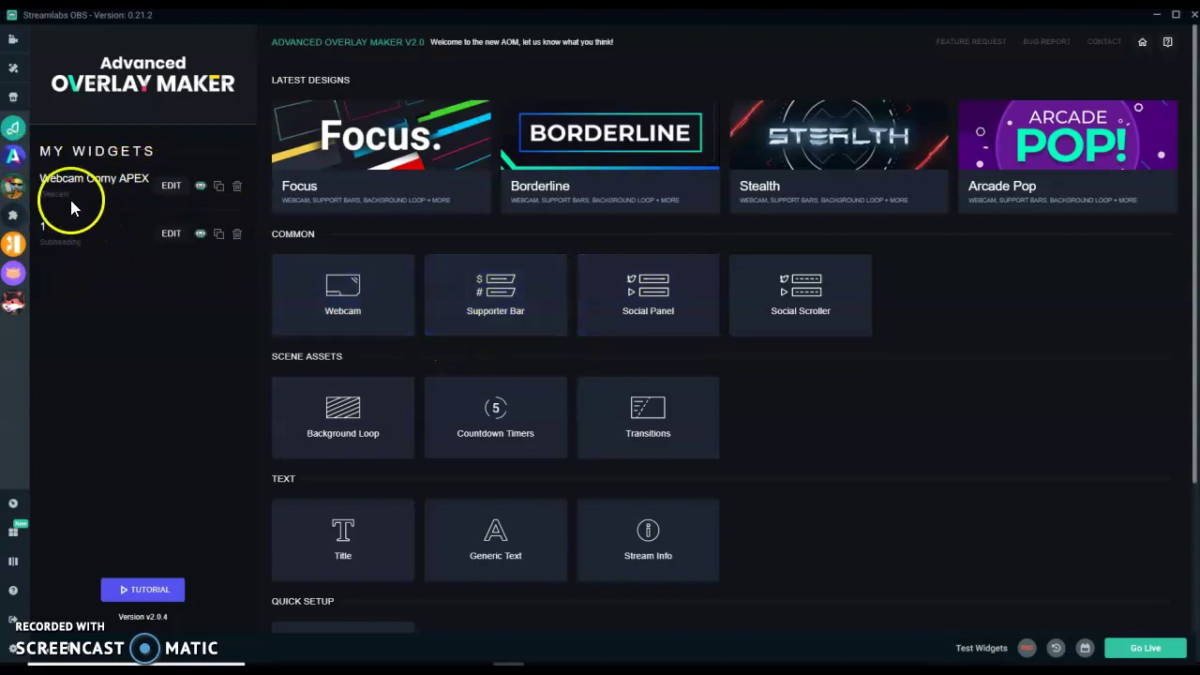
left_click(8, 192)
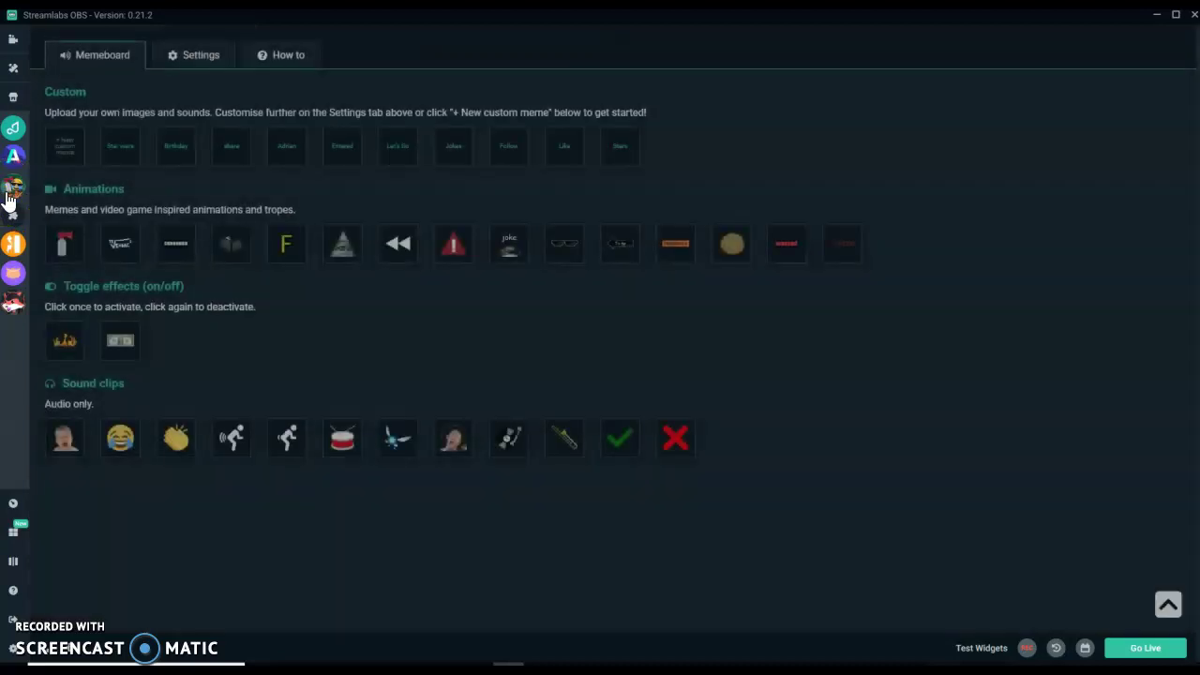
Return to the app store, repeat the memeboard search and open the installed Memeboard app
left_click(13, 97)
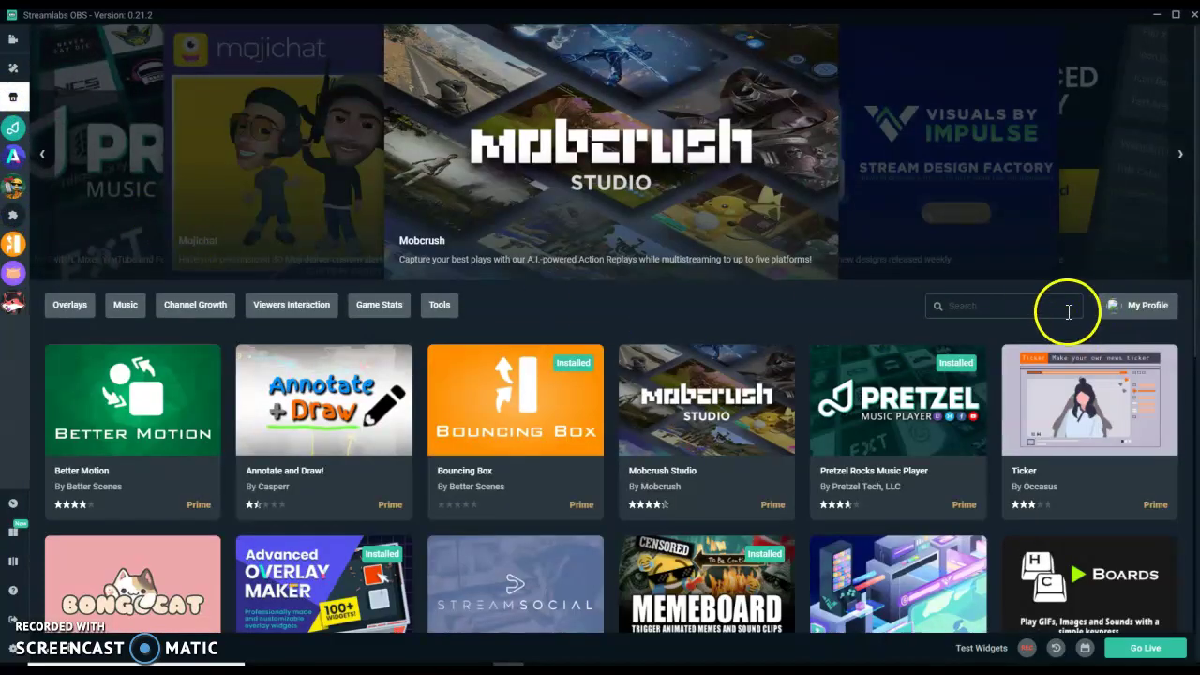
left_click(1069, 313)
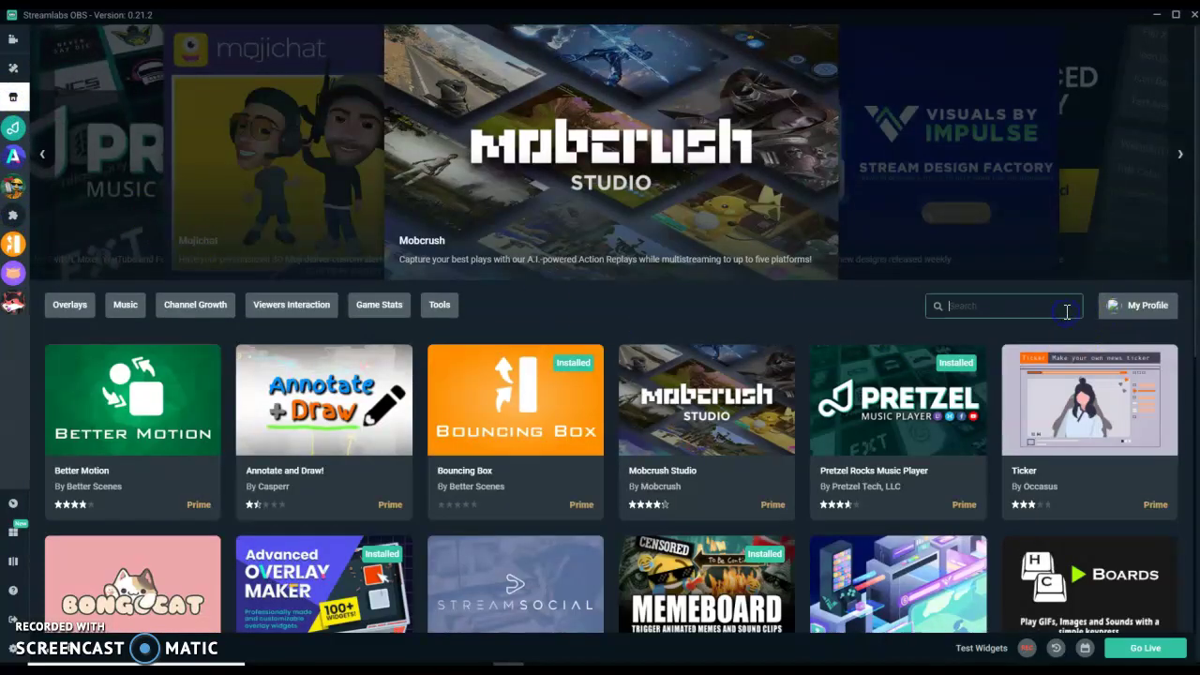
type("memeboard")
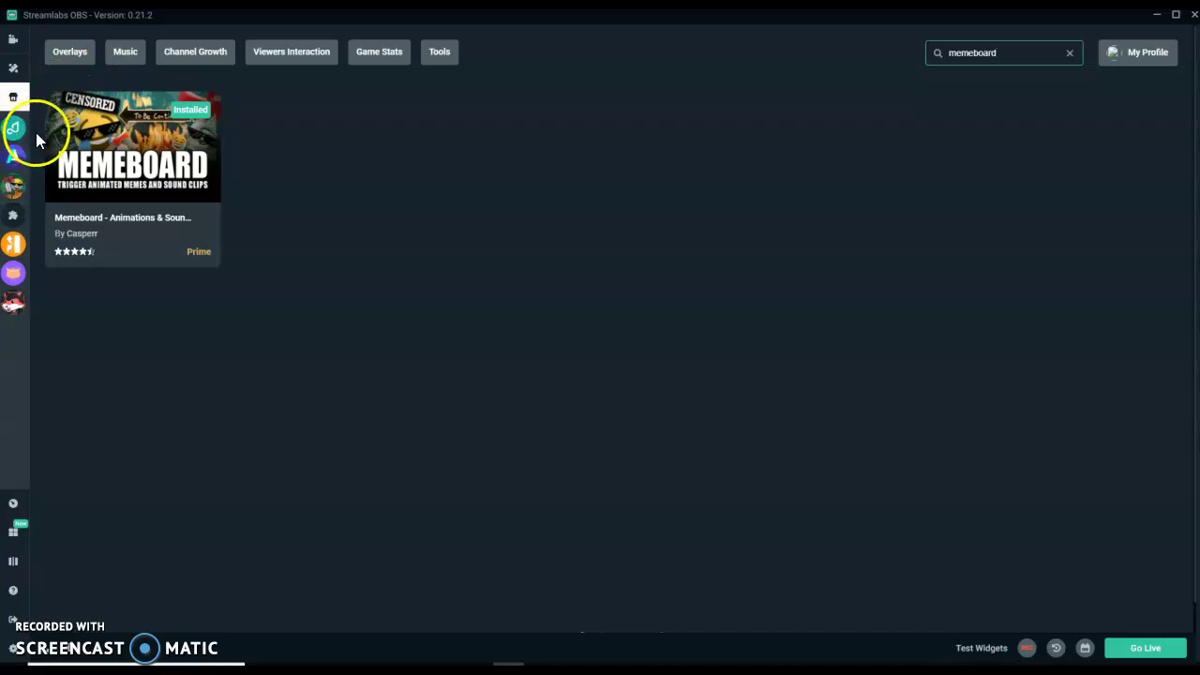
left_click(13, 188)
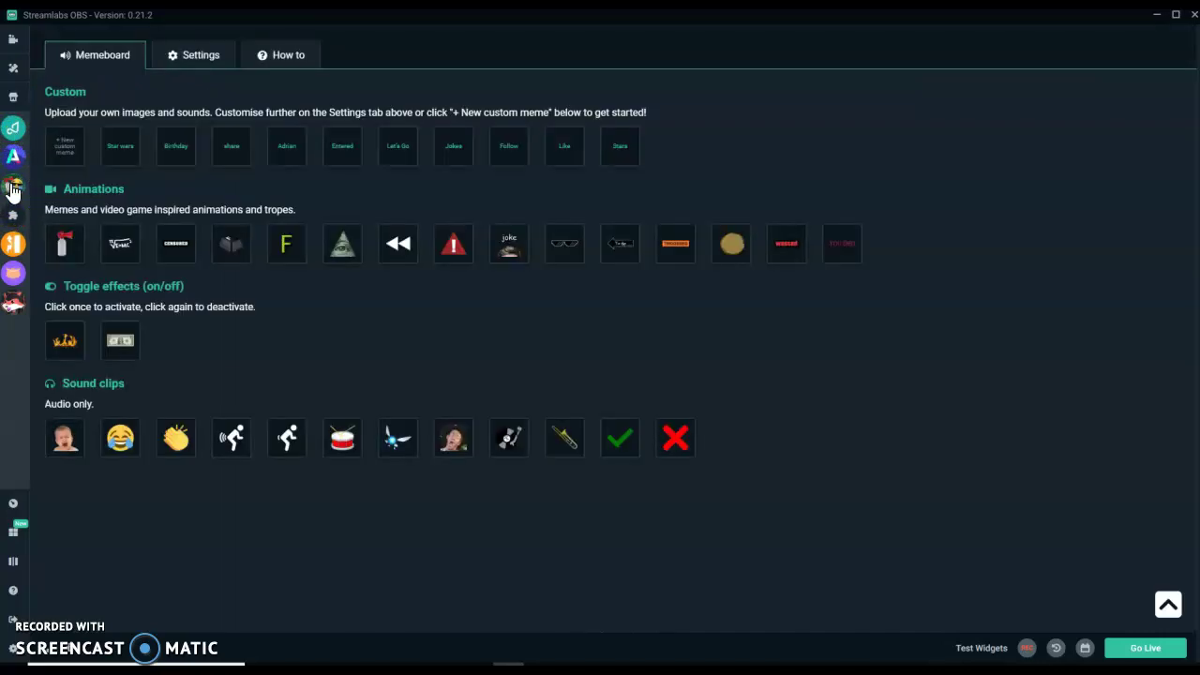
Trigger the Airhorn animation from the Memeboard to test it
left_click(67, 242)
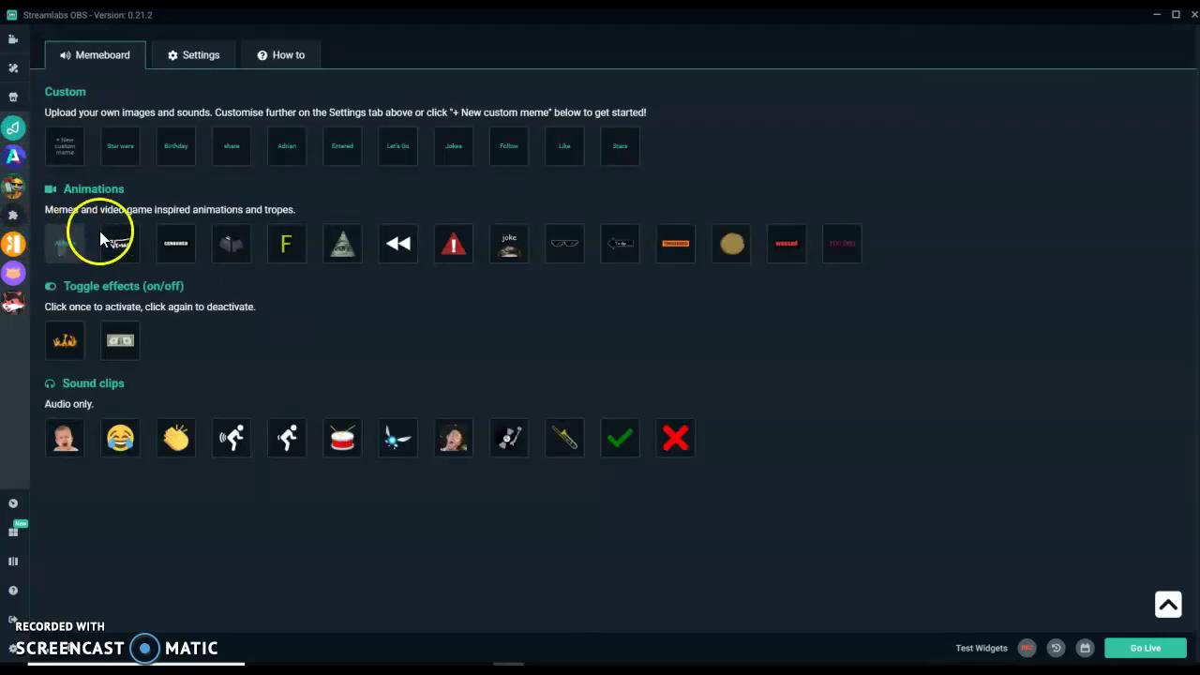
left_click(64, 244)
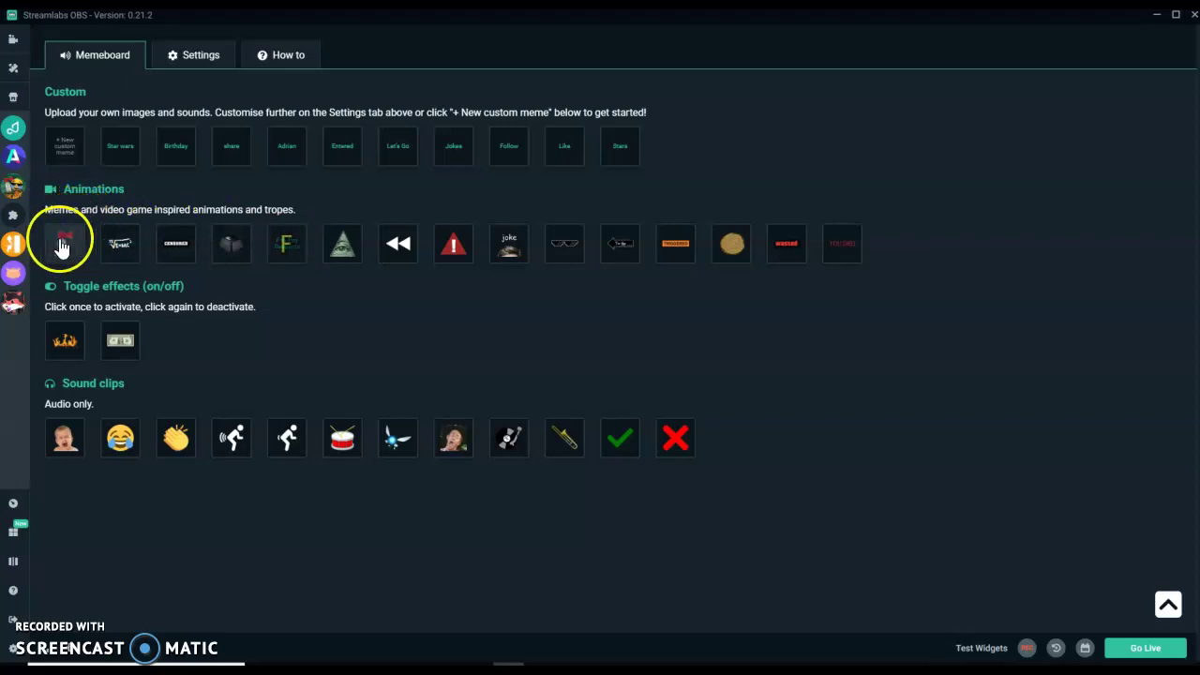
left_click(70, 250)
Open the Memeboard settings and review the keybinds of the custom memes and built-in animations
left_click(180, 62)
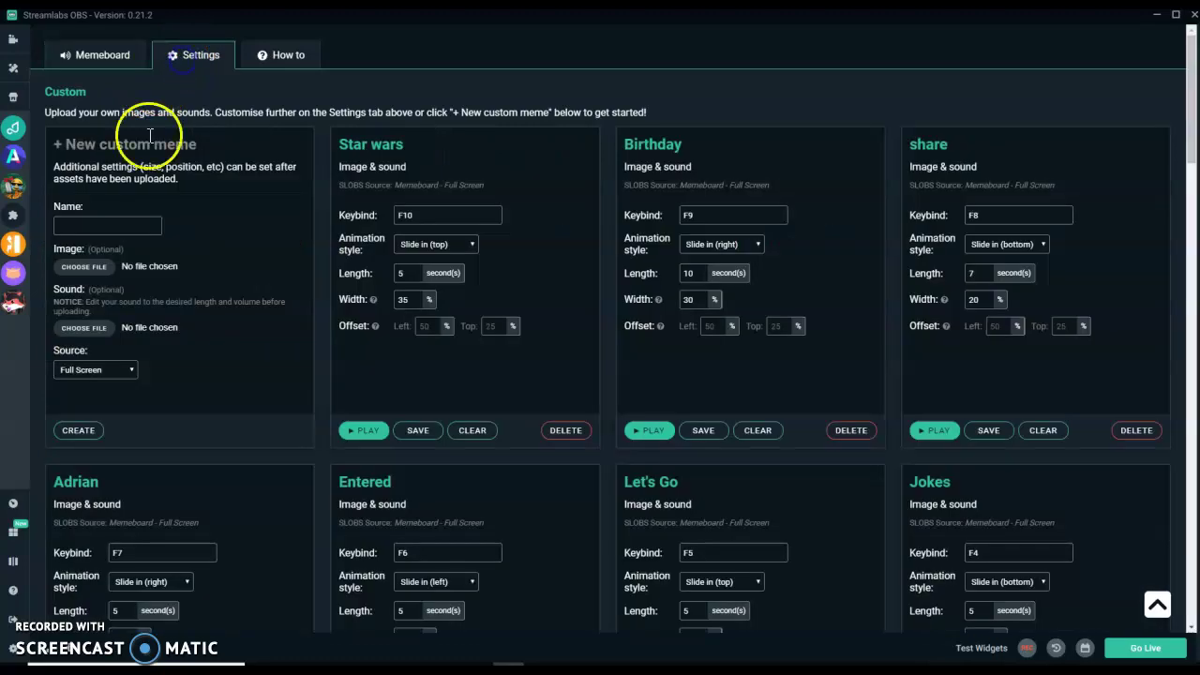
scroll(141, 272, "down", 3)
scroll(173, 322, "down", 6)
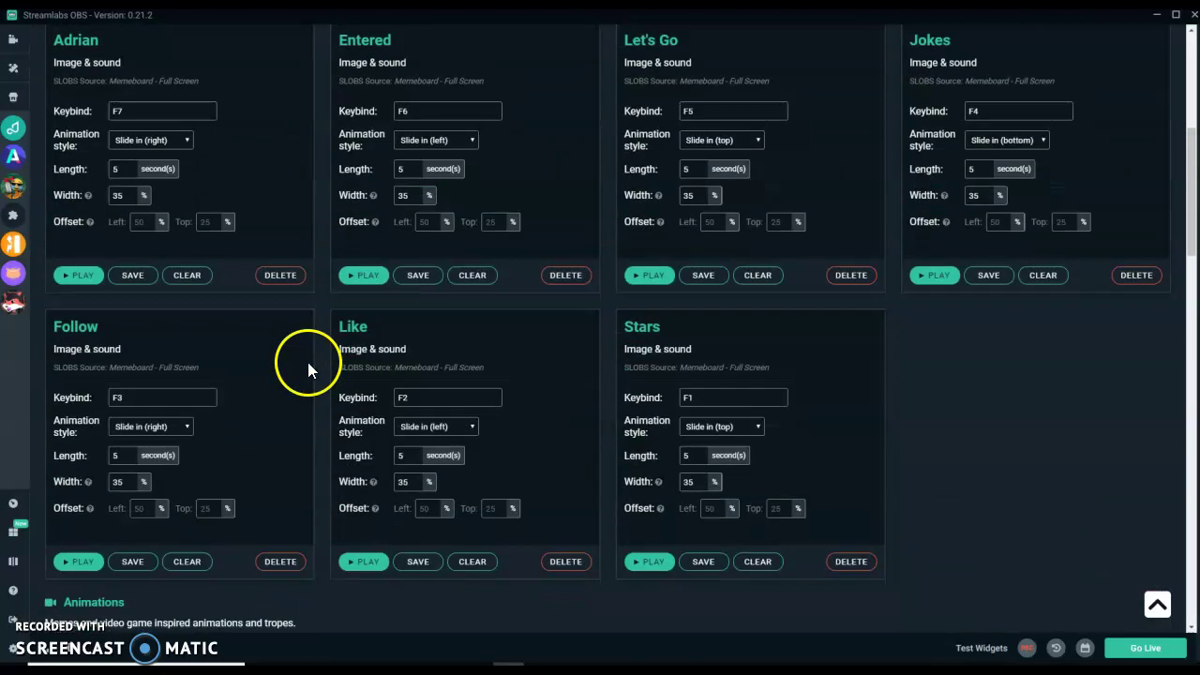
scroll(426, 342, "down", 1)
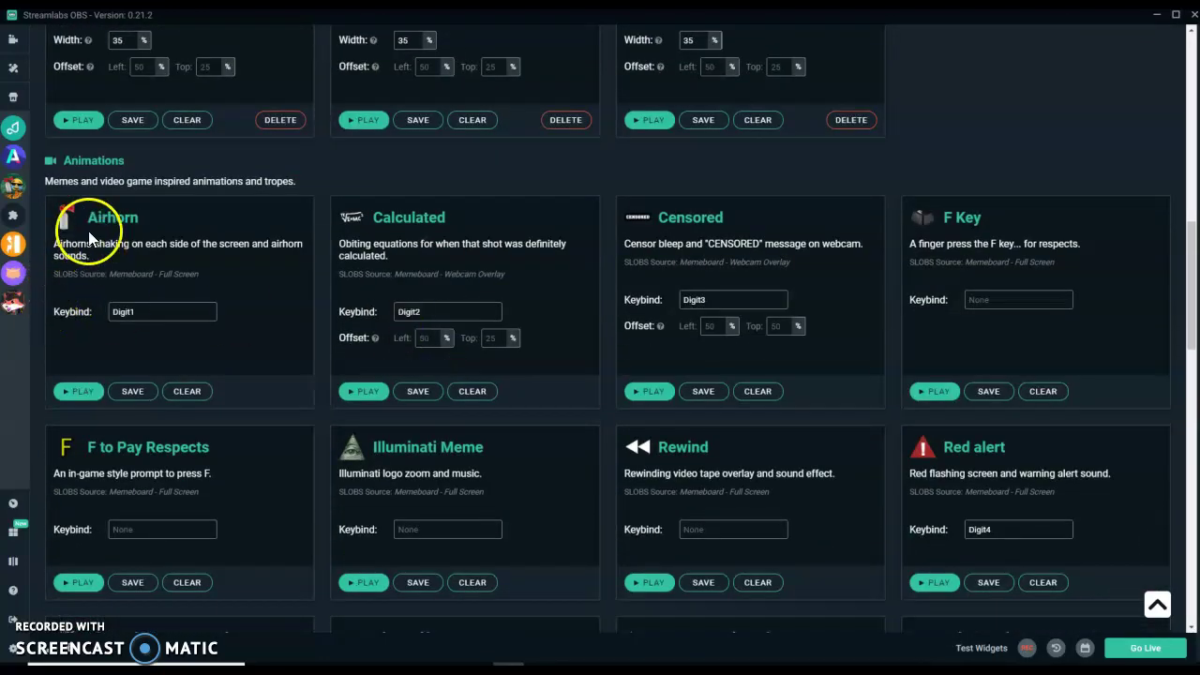
Test the Censored animation's Digit3 keybind, and look back over the custom meme settings
left_click(122, 312)
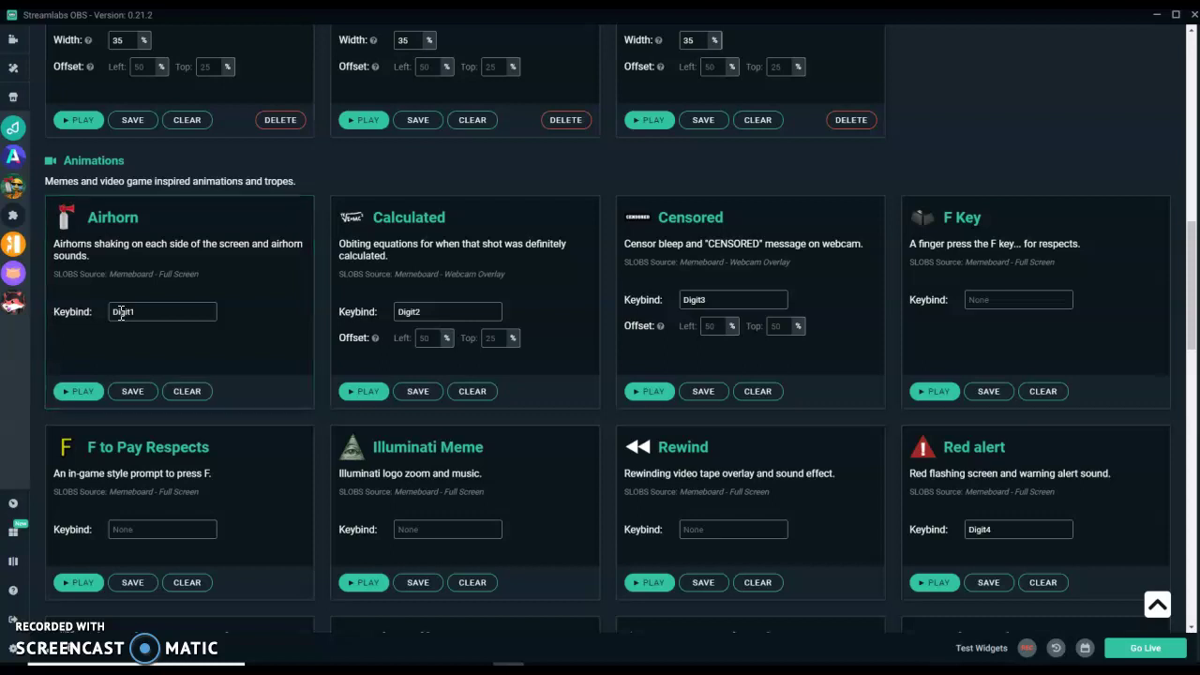
key("3")
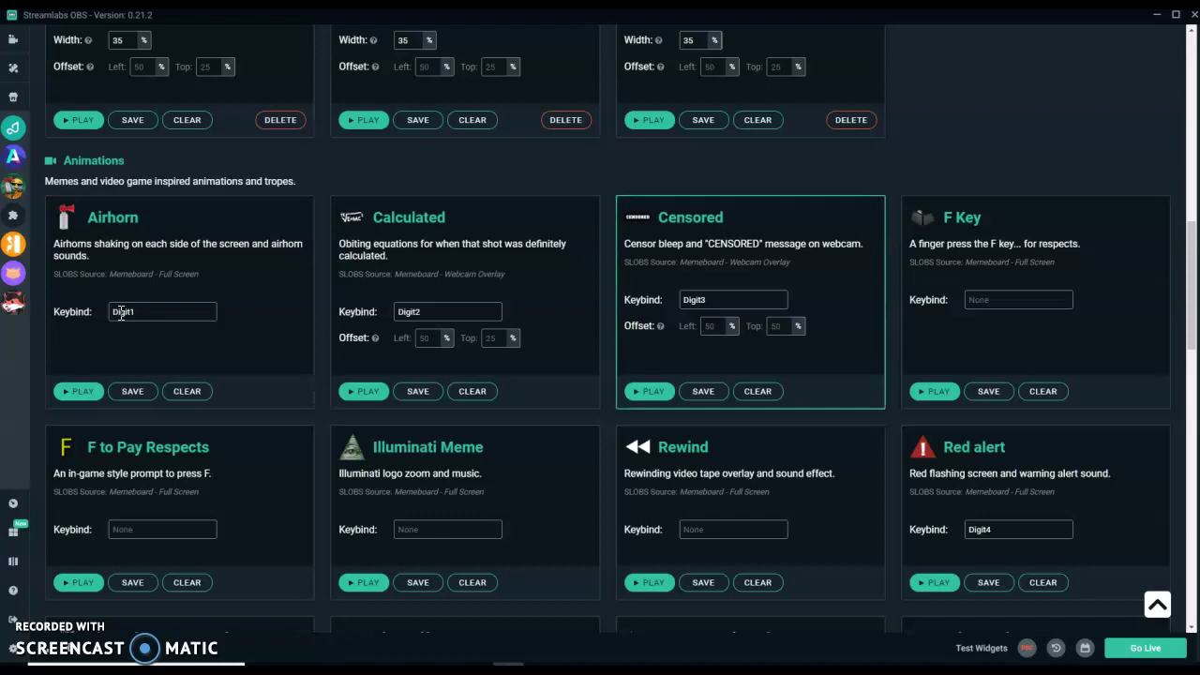
key("3")
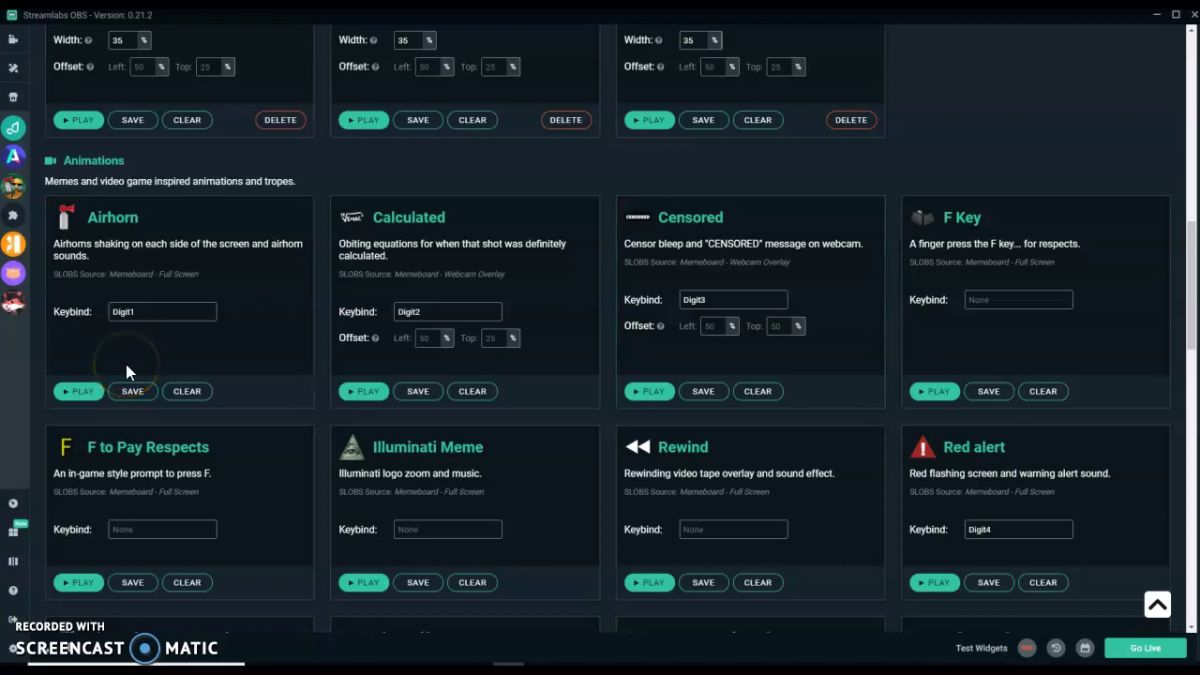
scroll(126, 364, "down", 2)
scroll(130, 361, "up", 5)
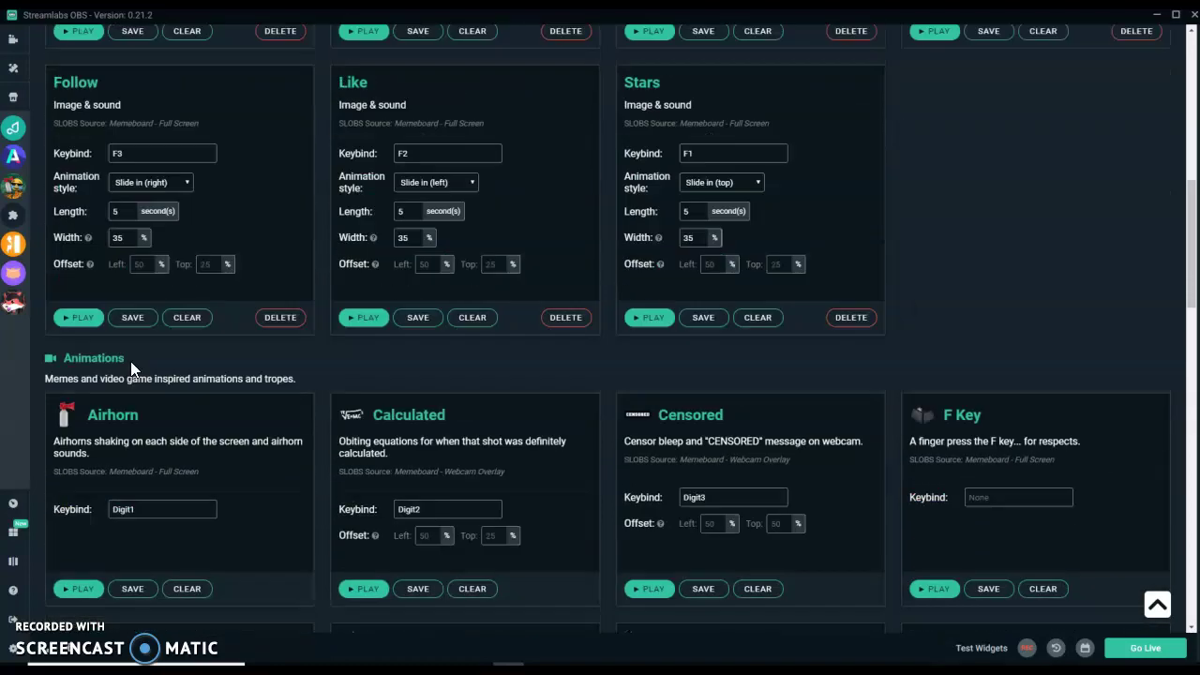
scroll(131, 361, "up", 5)
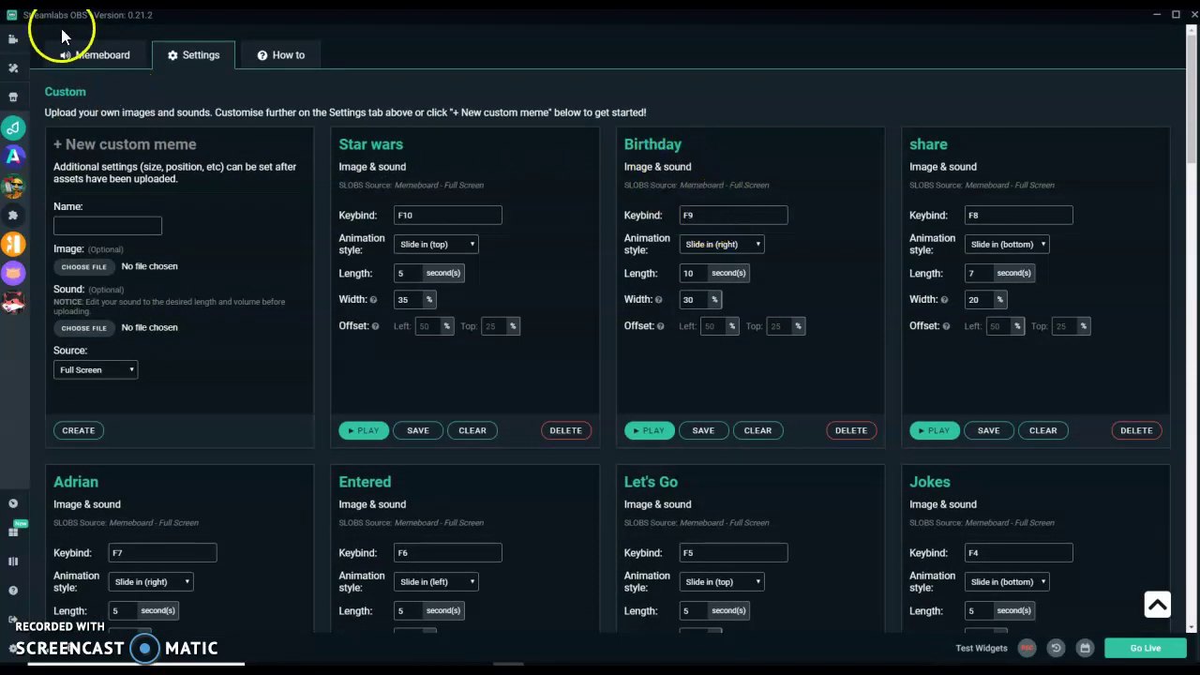
Check the meme overlay in the editor's Gameplay and Webcam scene, and return to the Memeboard settings
left_click(16, 40)
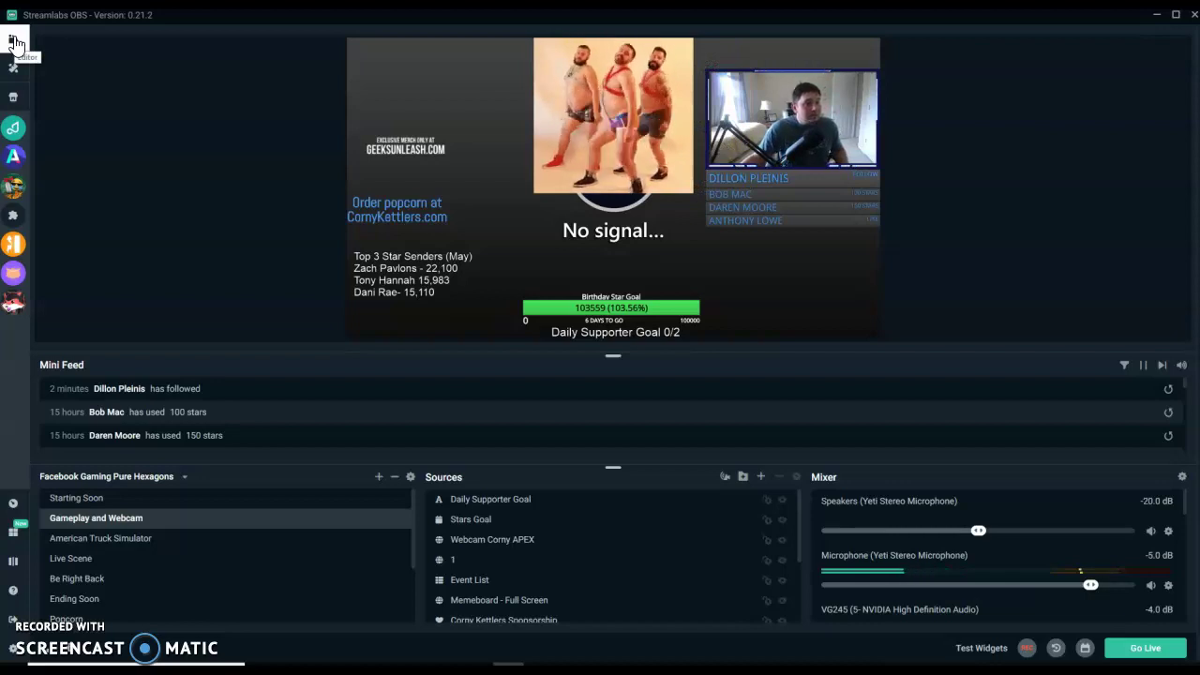
left_click(741, 131)
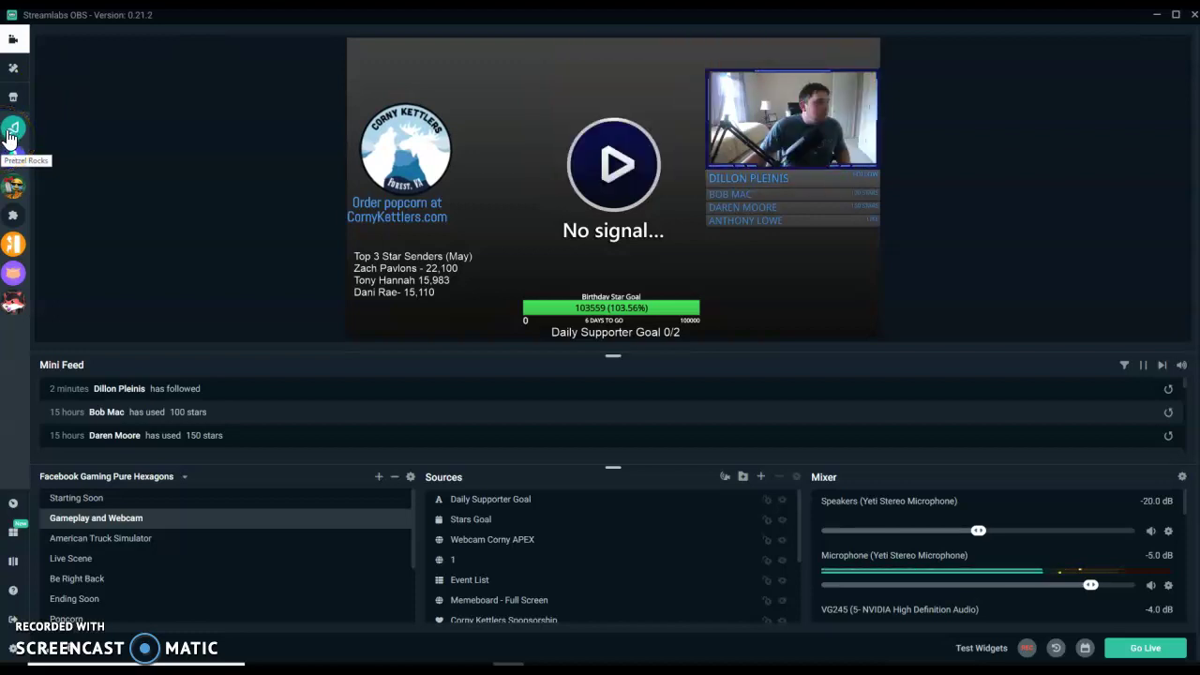
left_click(12, 187)
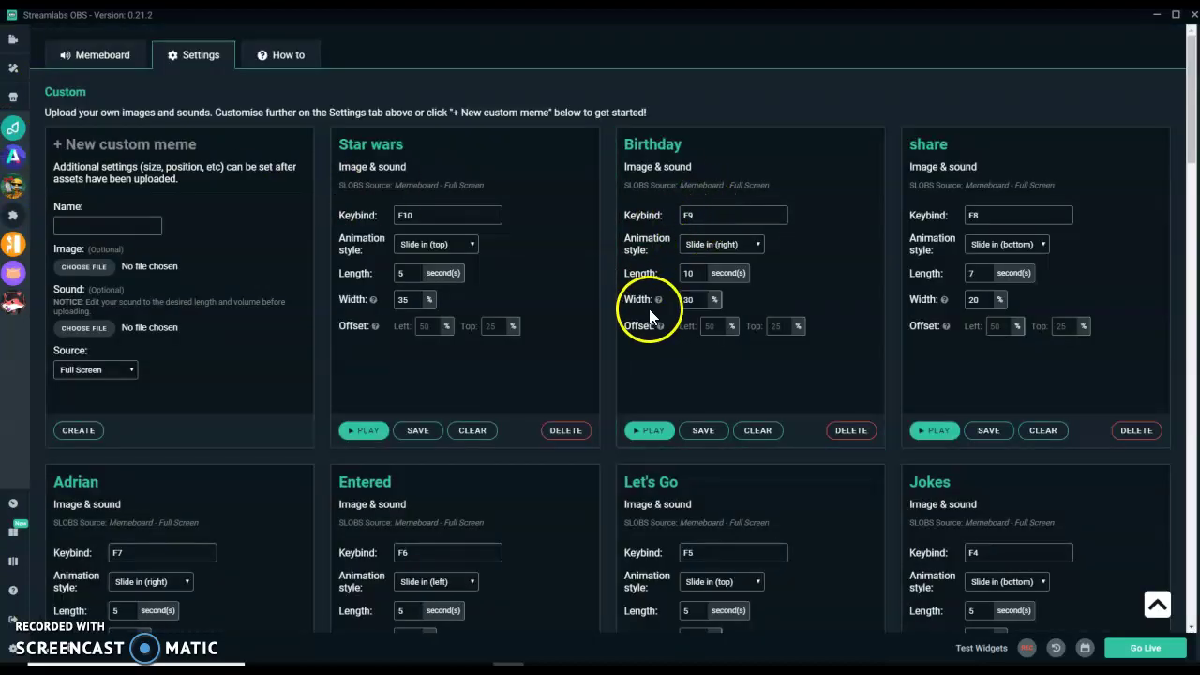
Delete the Birthday custom meme and confirm the deletion
left_click(504, 255)
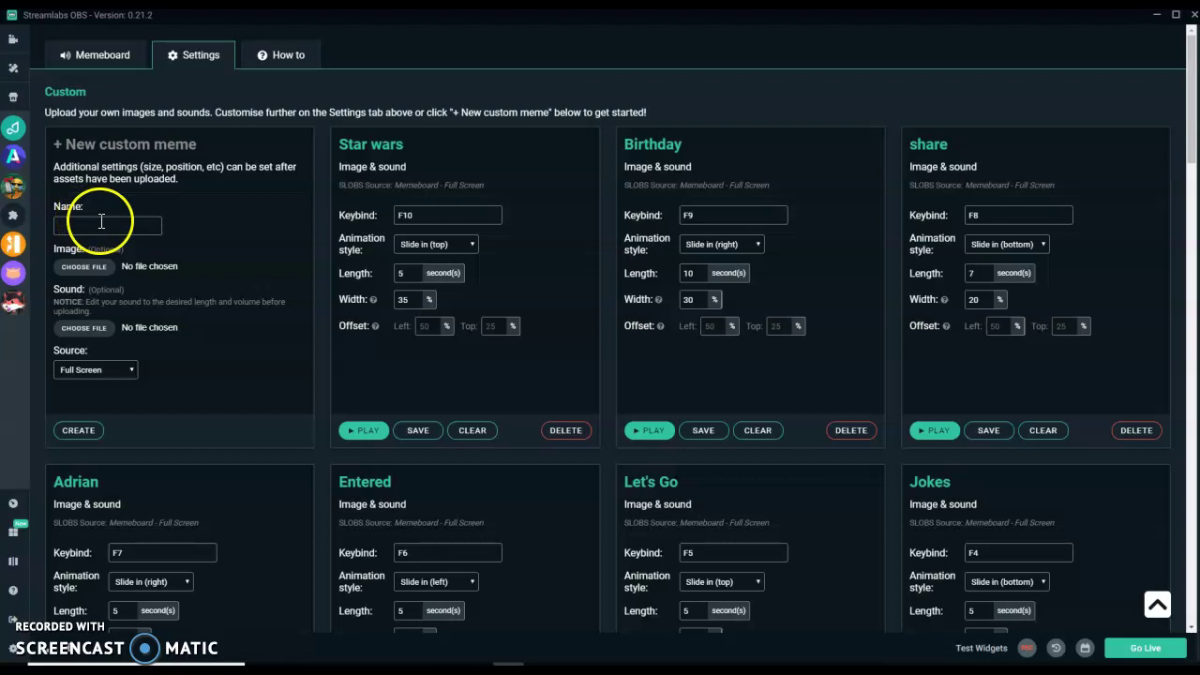
left_click(848, 433)
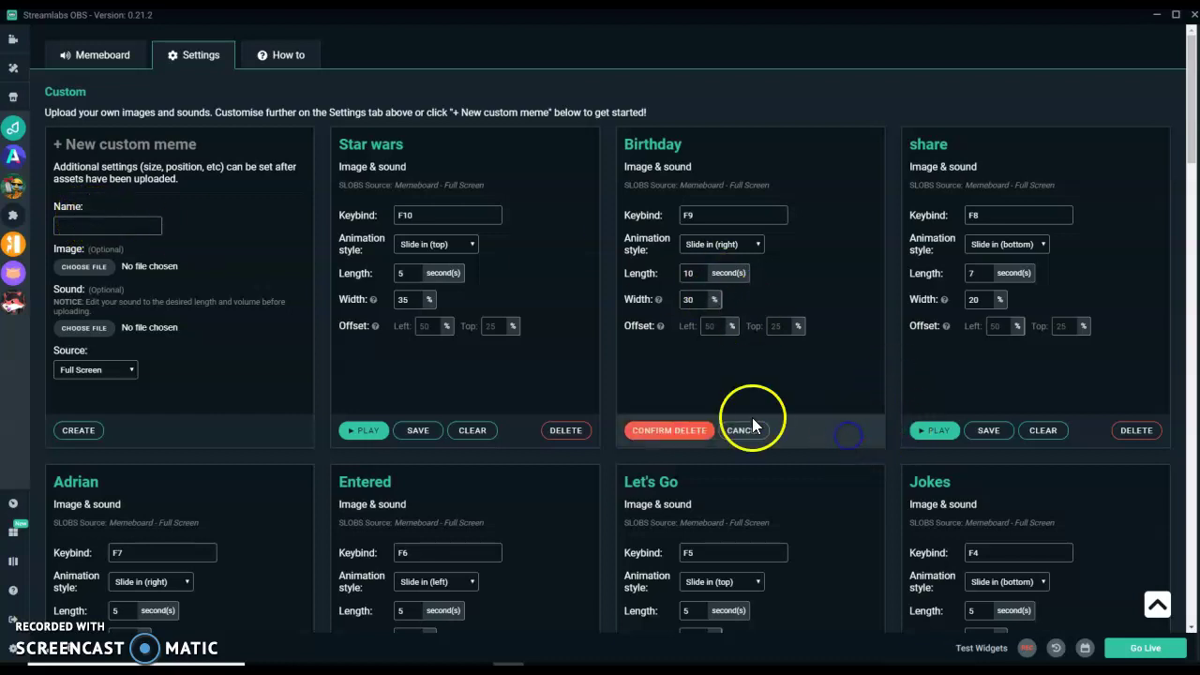
left_click(656, 434)
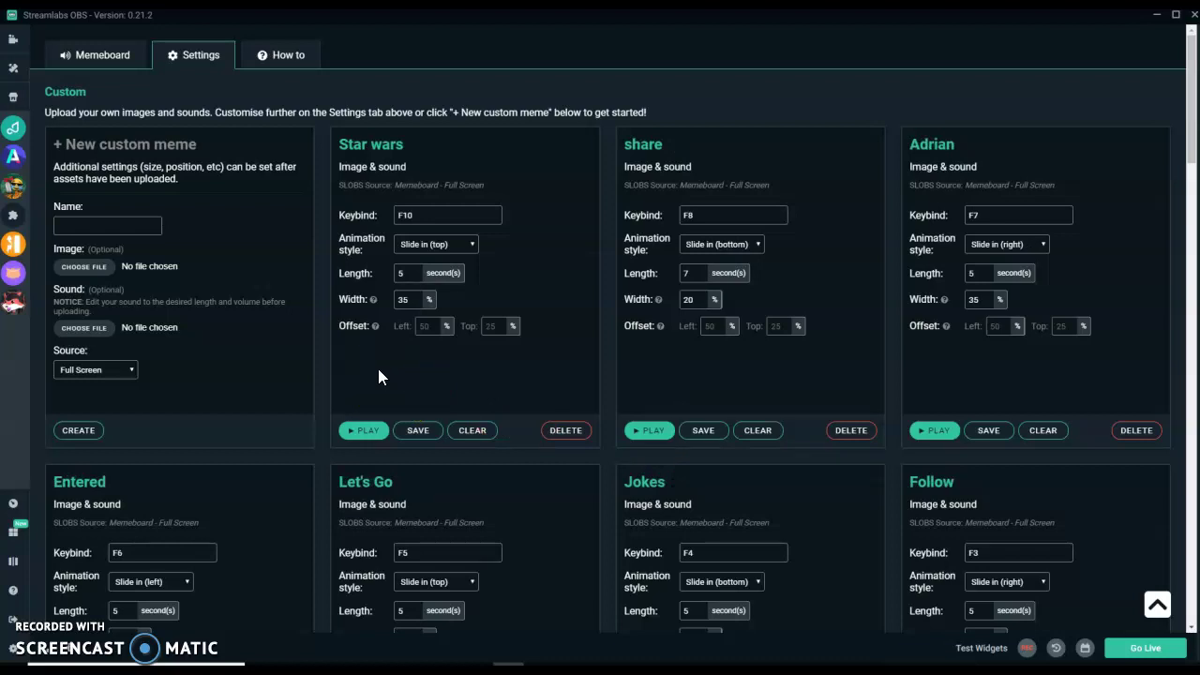
Name the new custom meme Share Bomb and open giphy.com in the Chrome browser
left_click(91, 227)
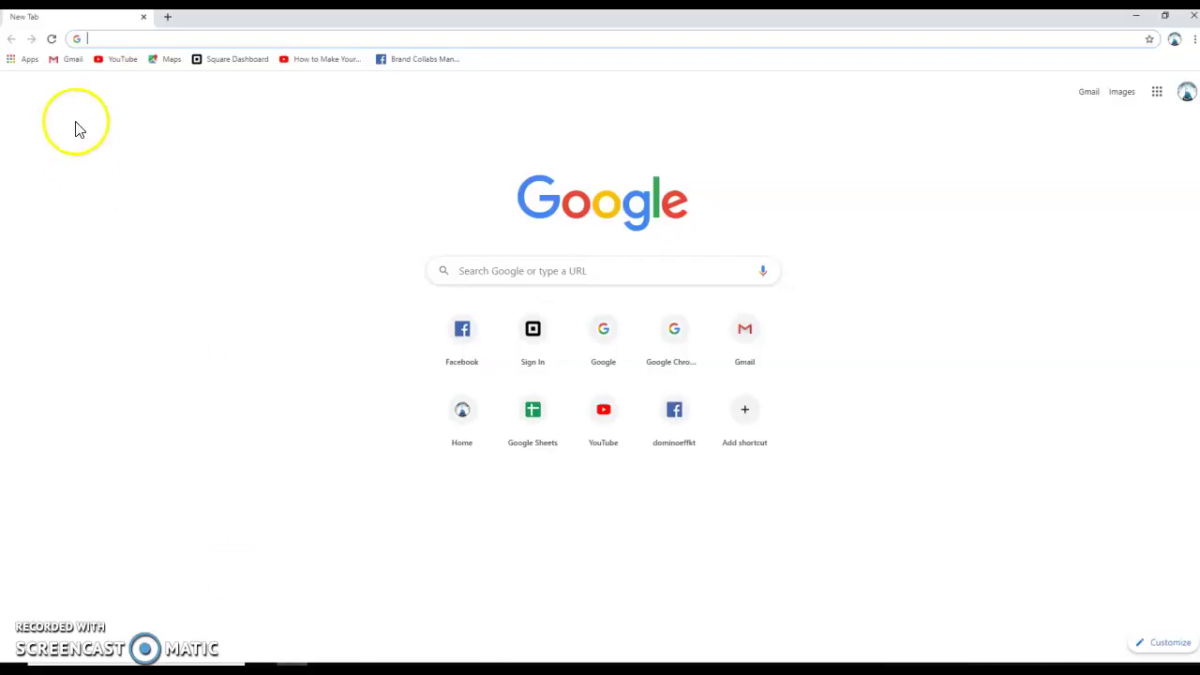
type("giphy.com")
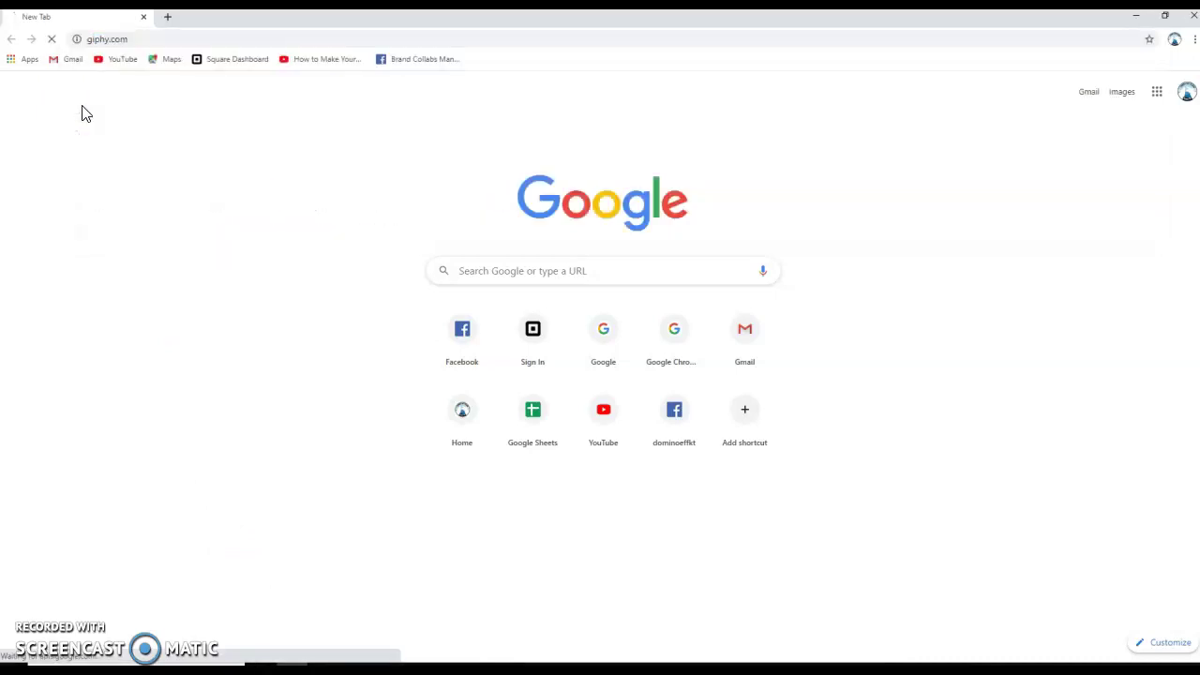
key("Return")
Search GIPHY for bomb and open the Atomic Bomb Explosion GIF
left_click(316, 129)
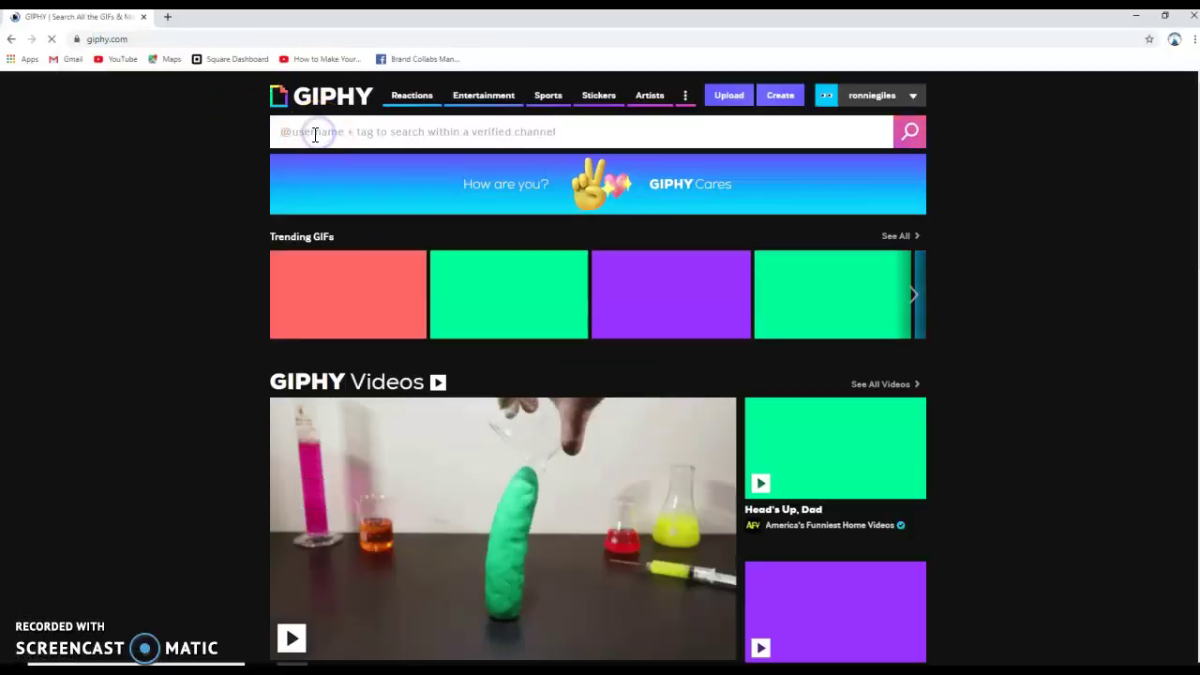
type("bomb")
key("Return")
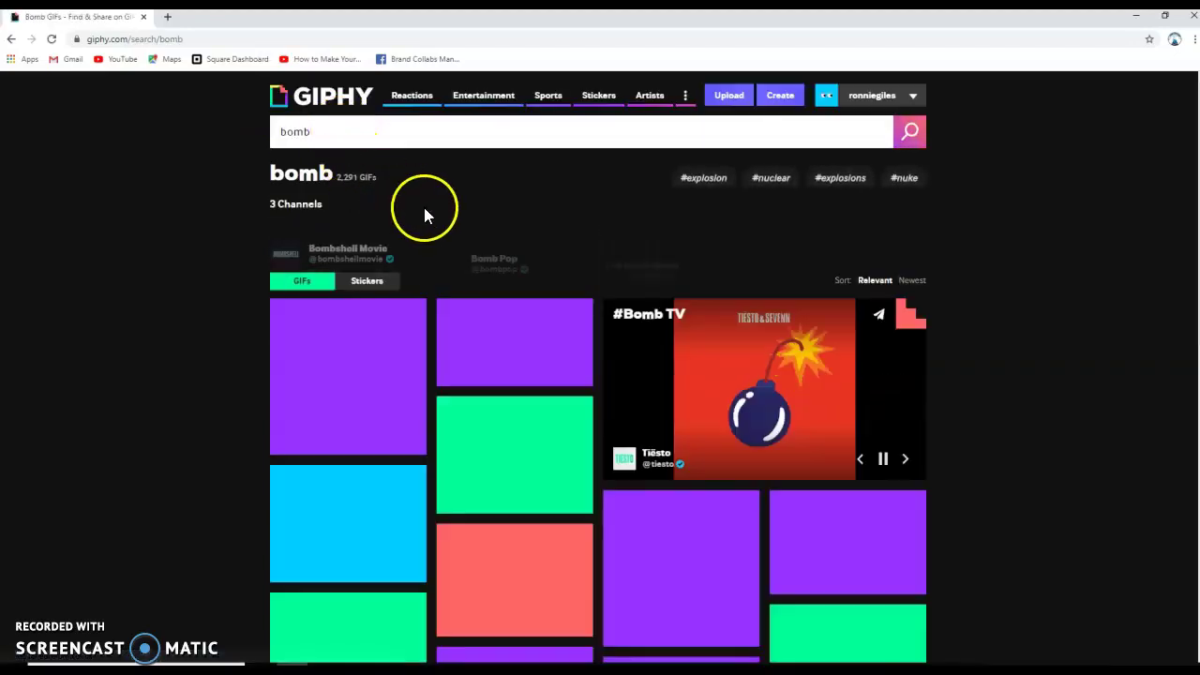
scroll(480, 356, "down", 1)
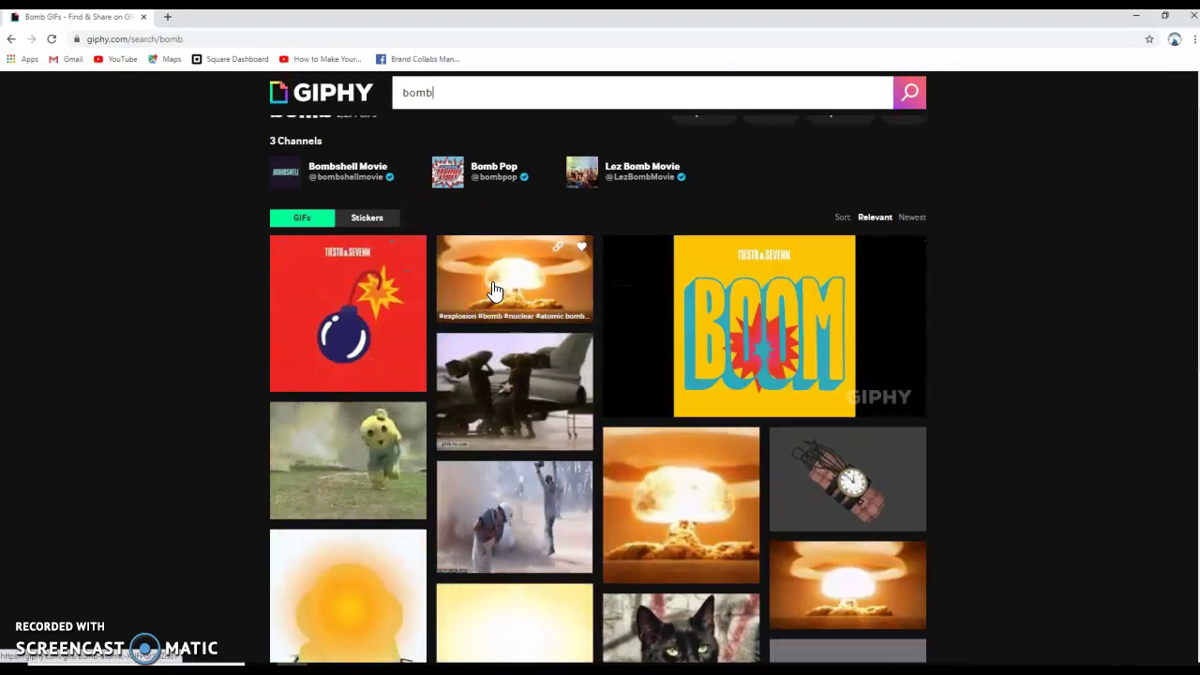
left_click(494, 287)
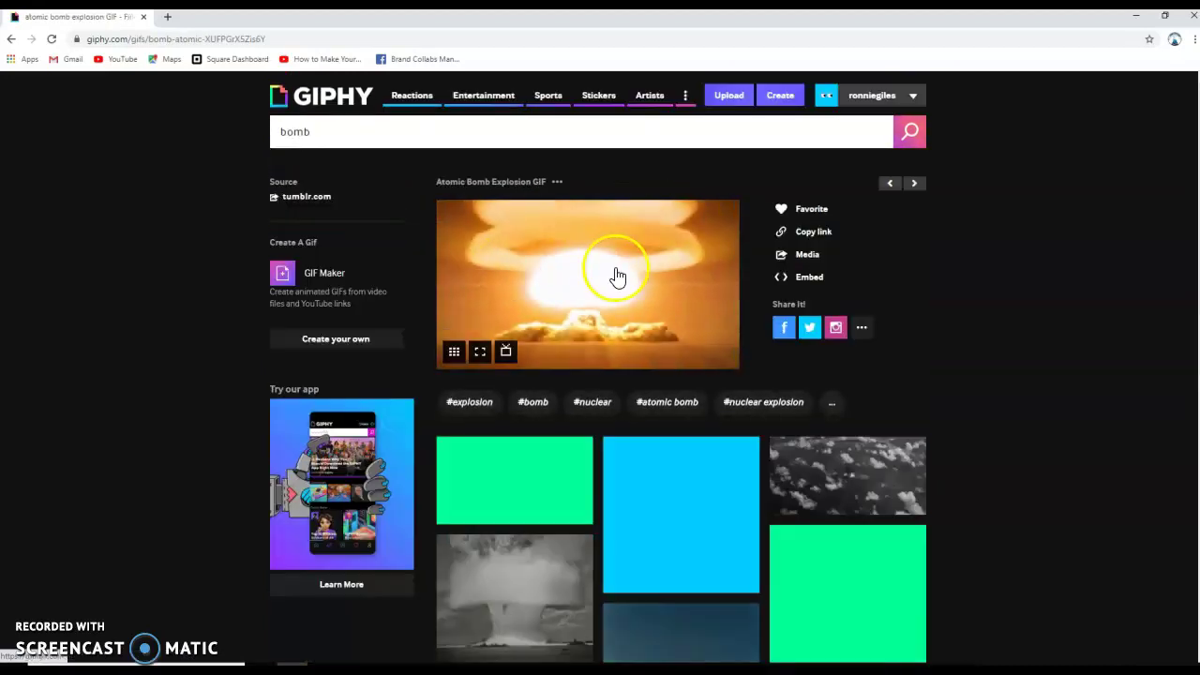
Save the GIF to the Pictures folder as Share bomb and switch back to Streamlabs OBS
right_click(605, 279)
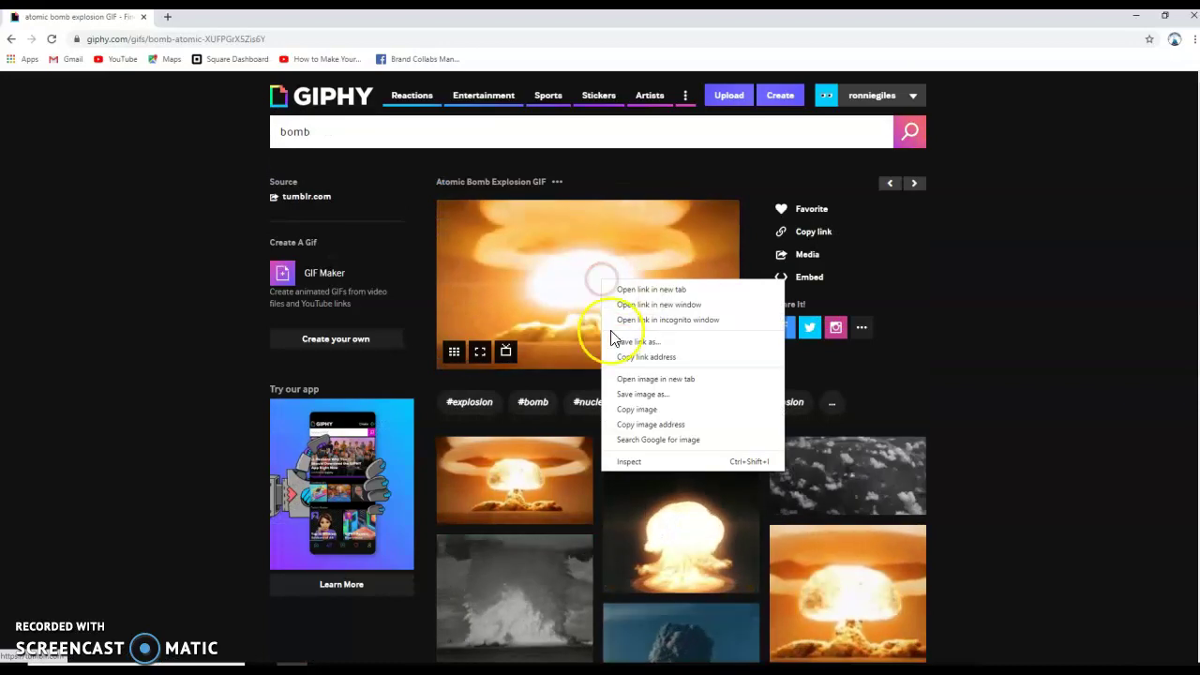
left_click(630, 399)
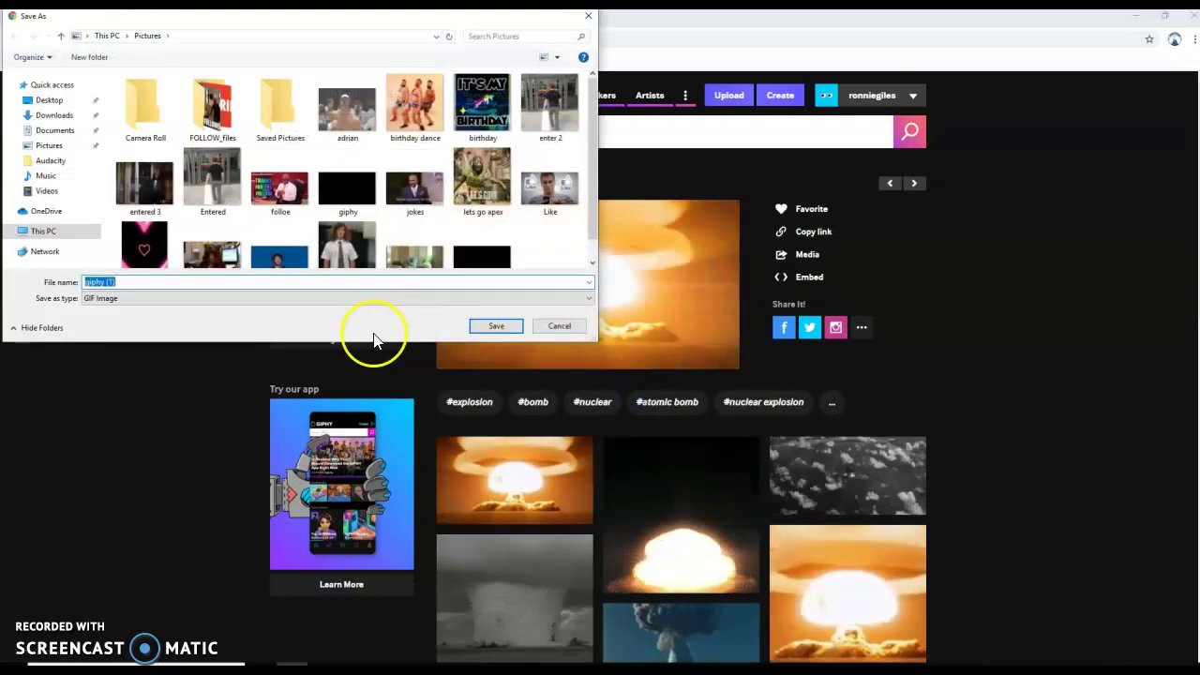
type("share bomb")
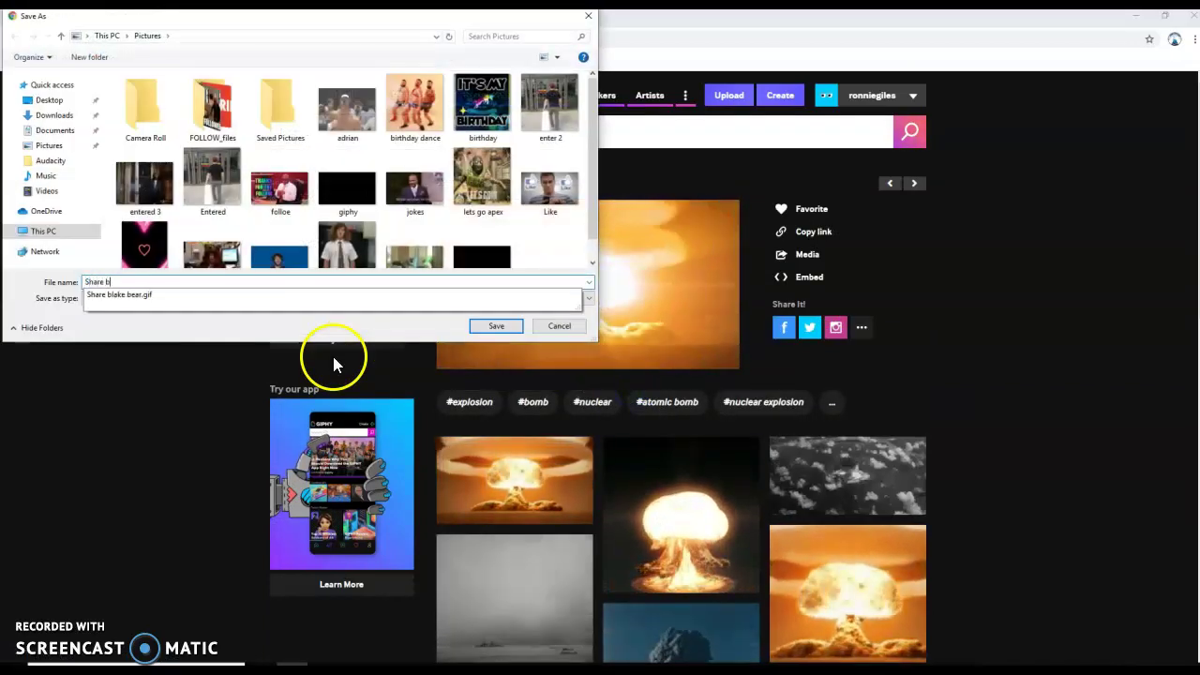
key("Return")
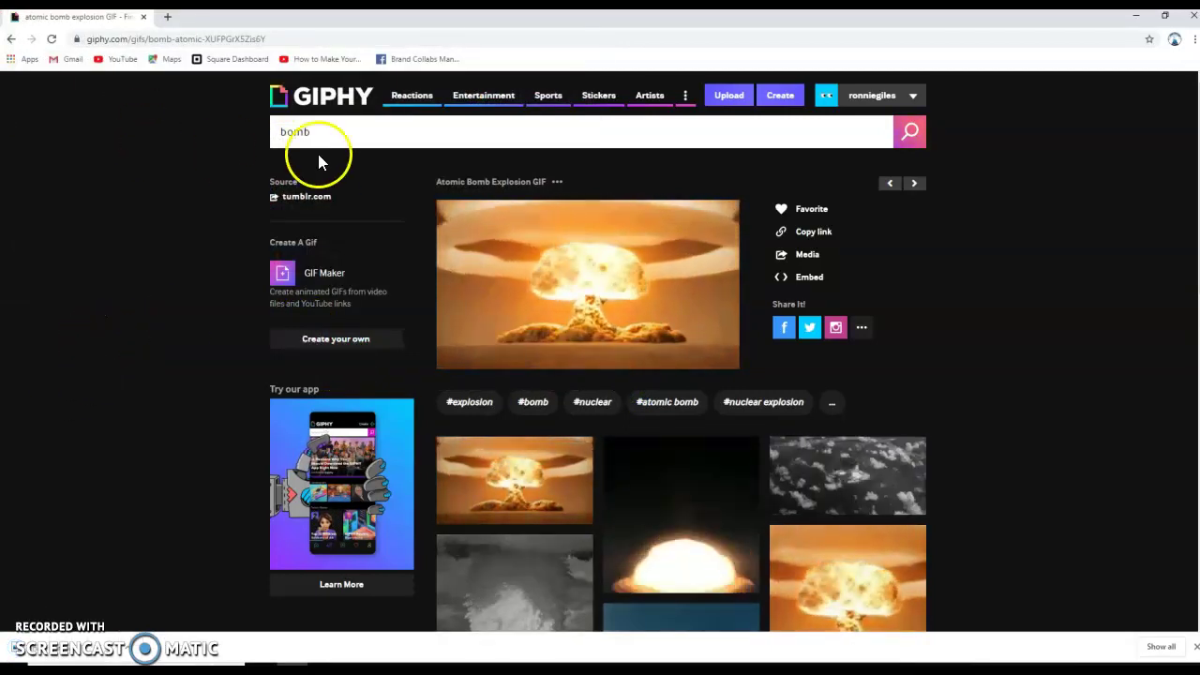
key("alt+Tab")
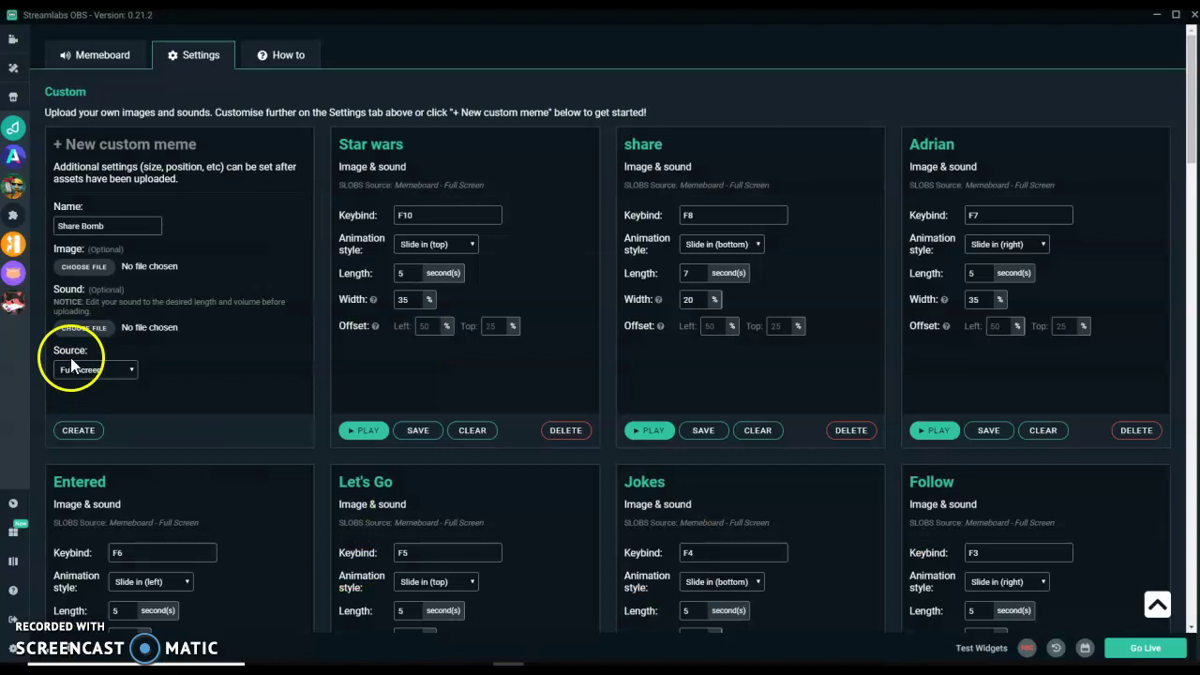
Set the Share bomb GIF from the Pictures folder as the new custom meme's image
left_click(77, 267)
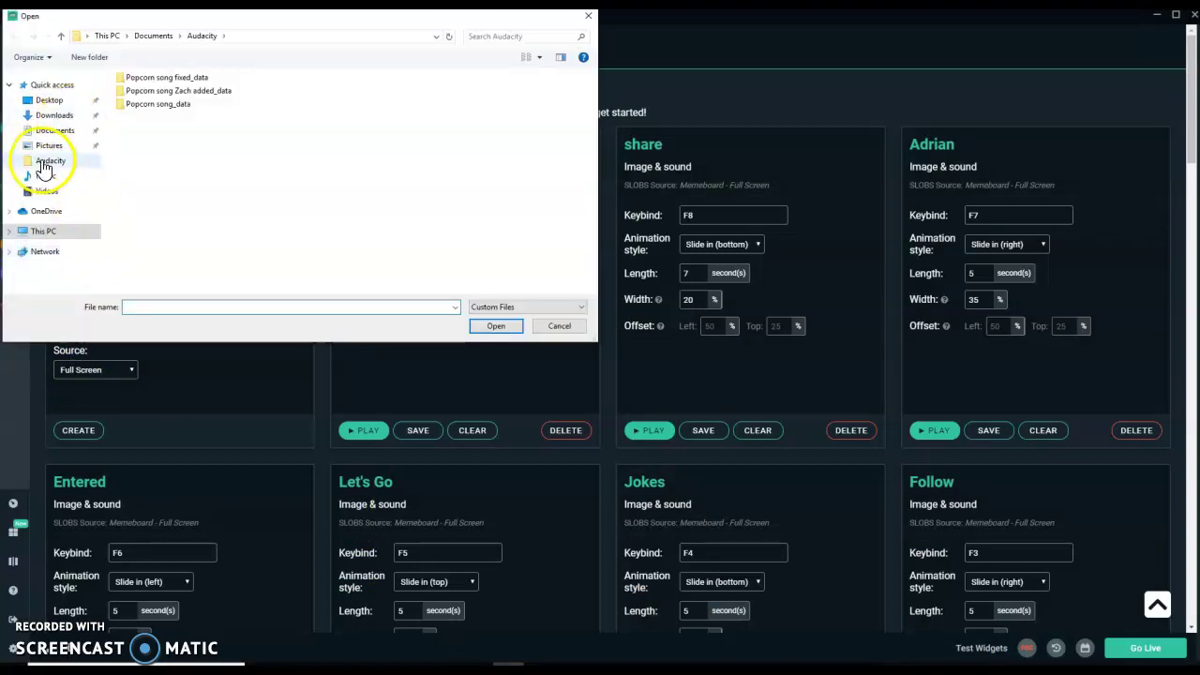
left_click(47, 148)
scroll(291, 282, "down", 3)
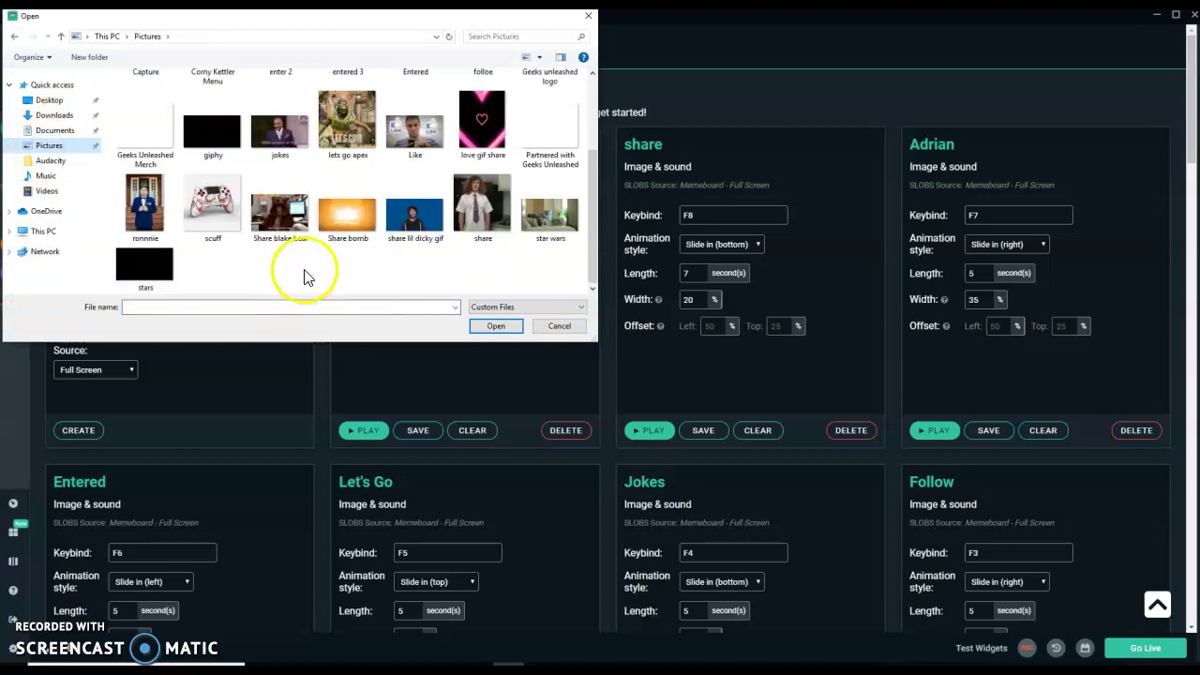
left_click(348, 225)
left_click(495, 325)
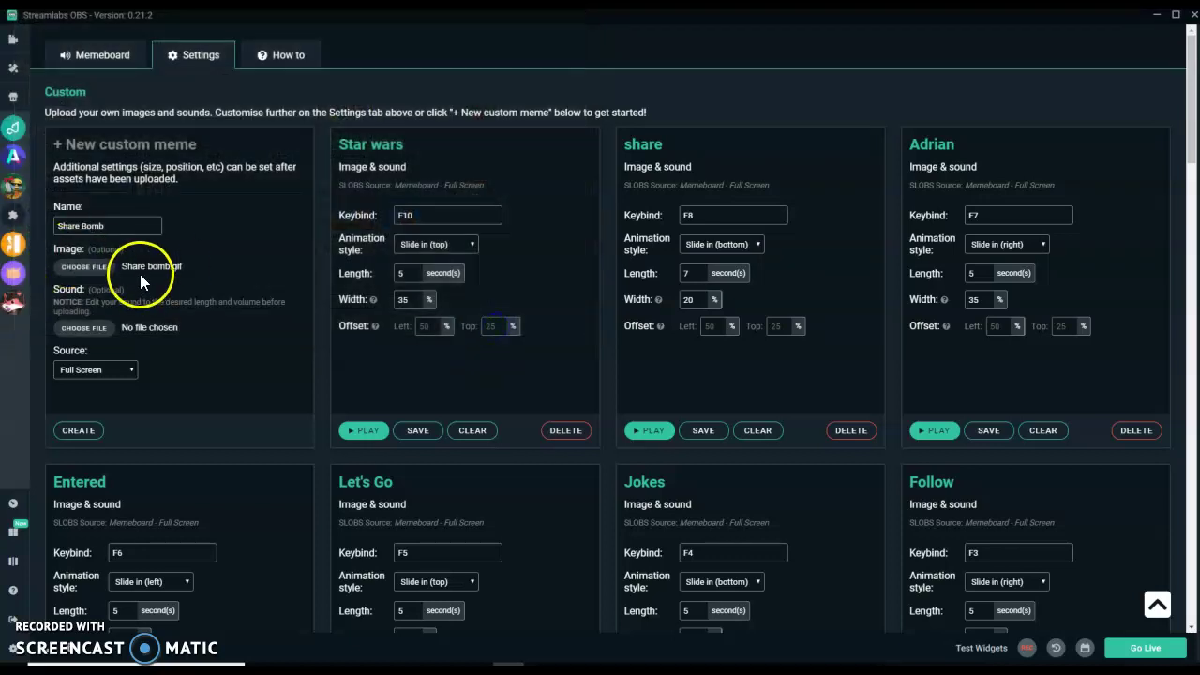
Minimize the open windows to reach the desktop, launch Audacity and dismiss its welcome message
left_click(85, 328)
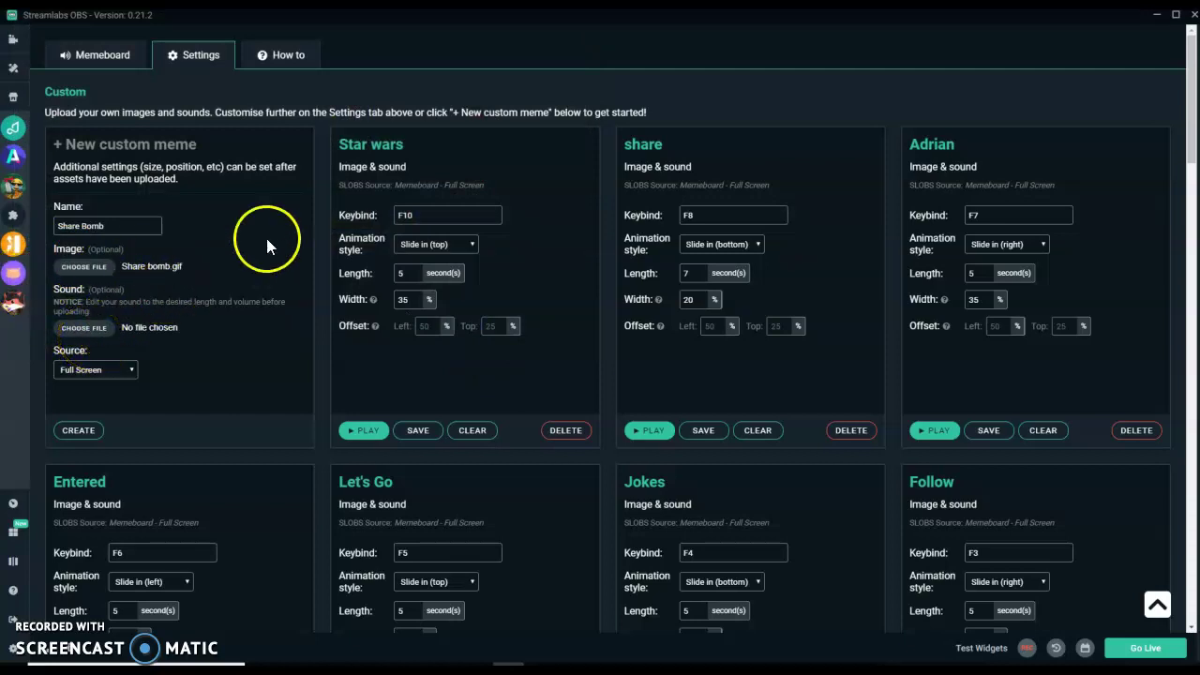
left_click(1159, 16)
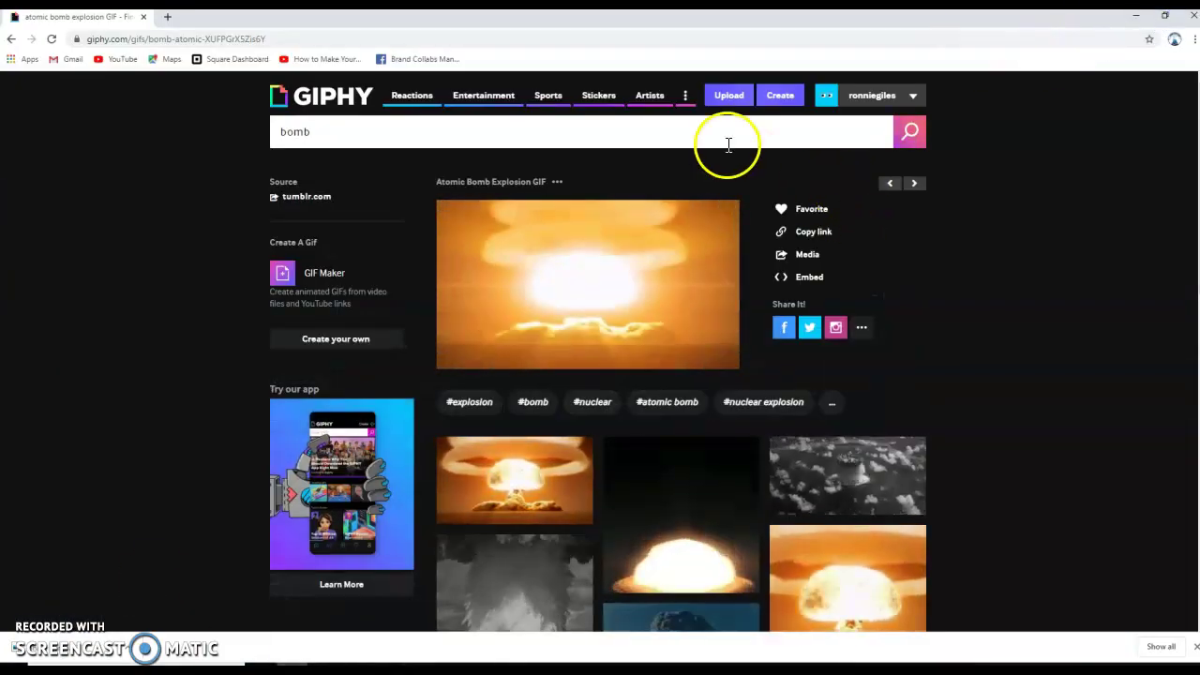
left_click(1137, 17)
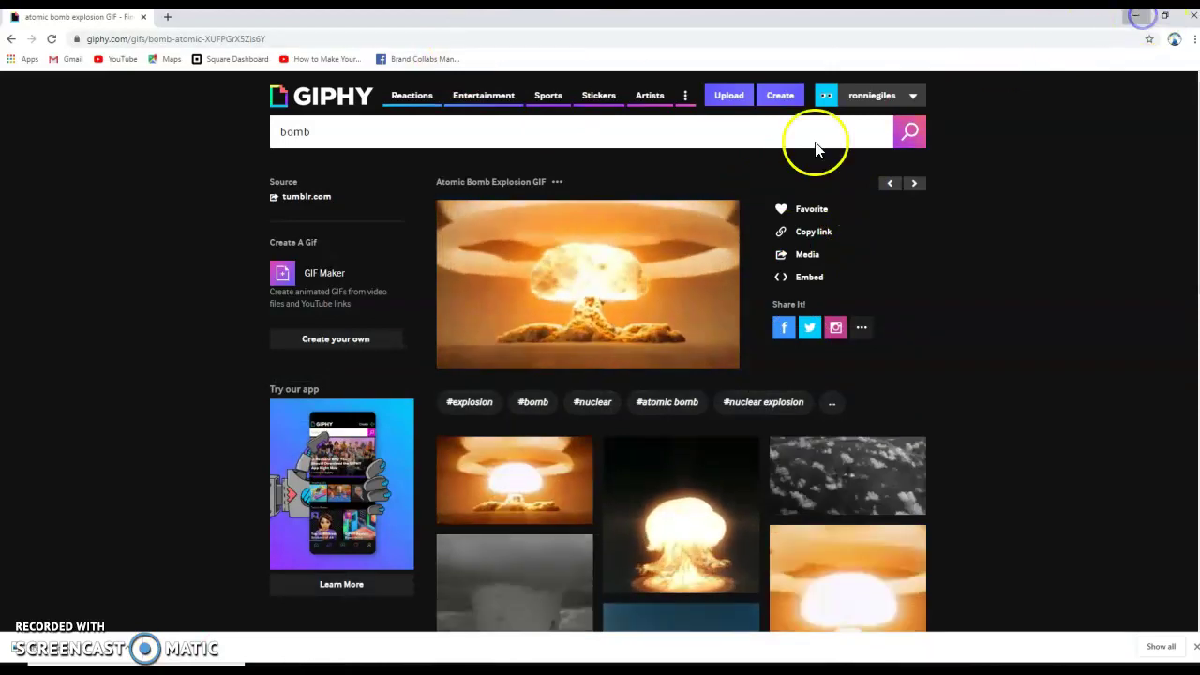
double_click(21, 536)
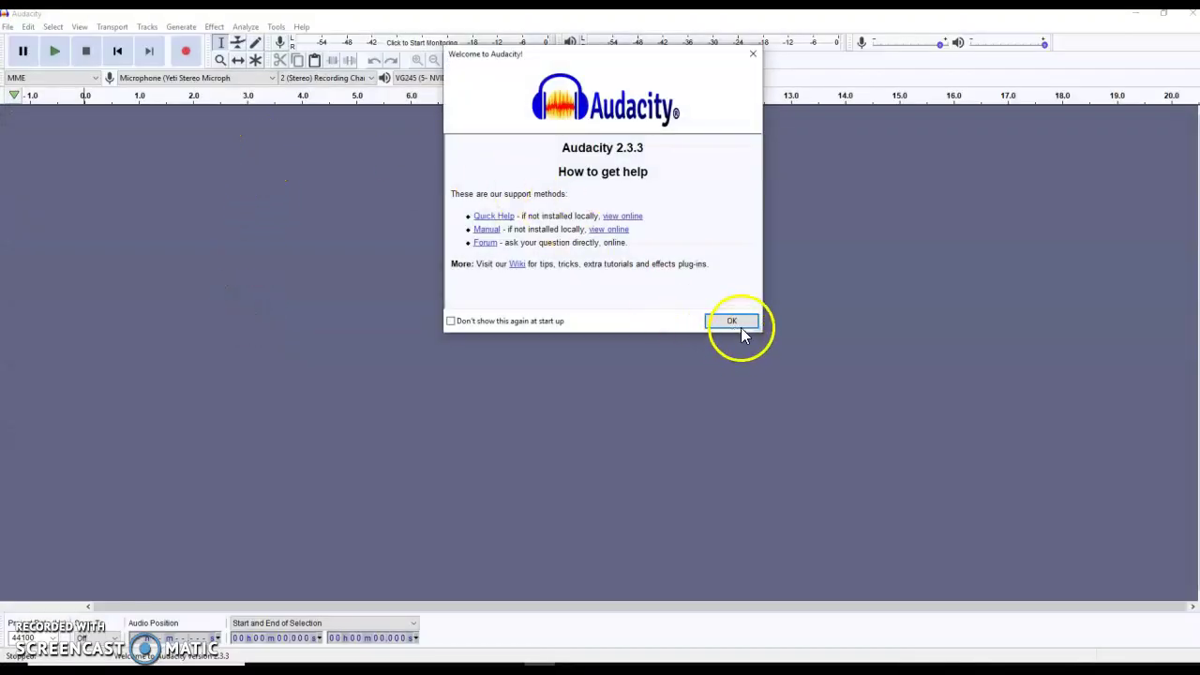
left_click(741, 325)
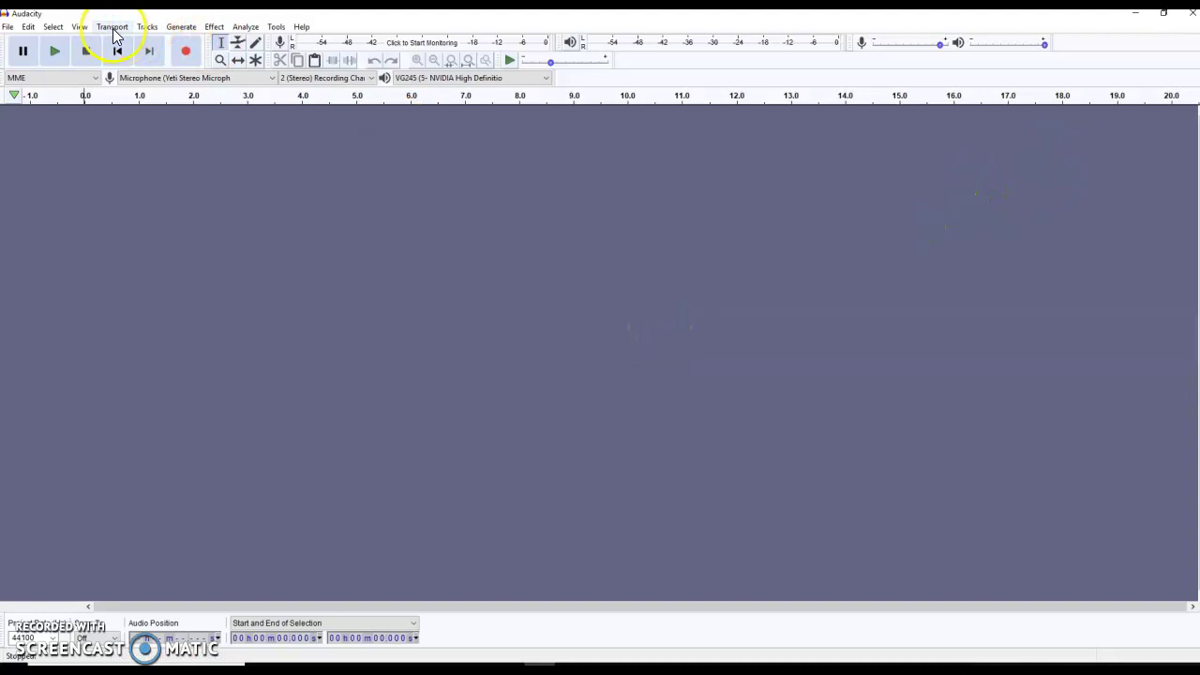
Add a new stereo track to the empty Audacity project
left_click(147, 27)
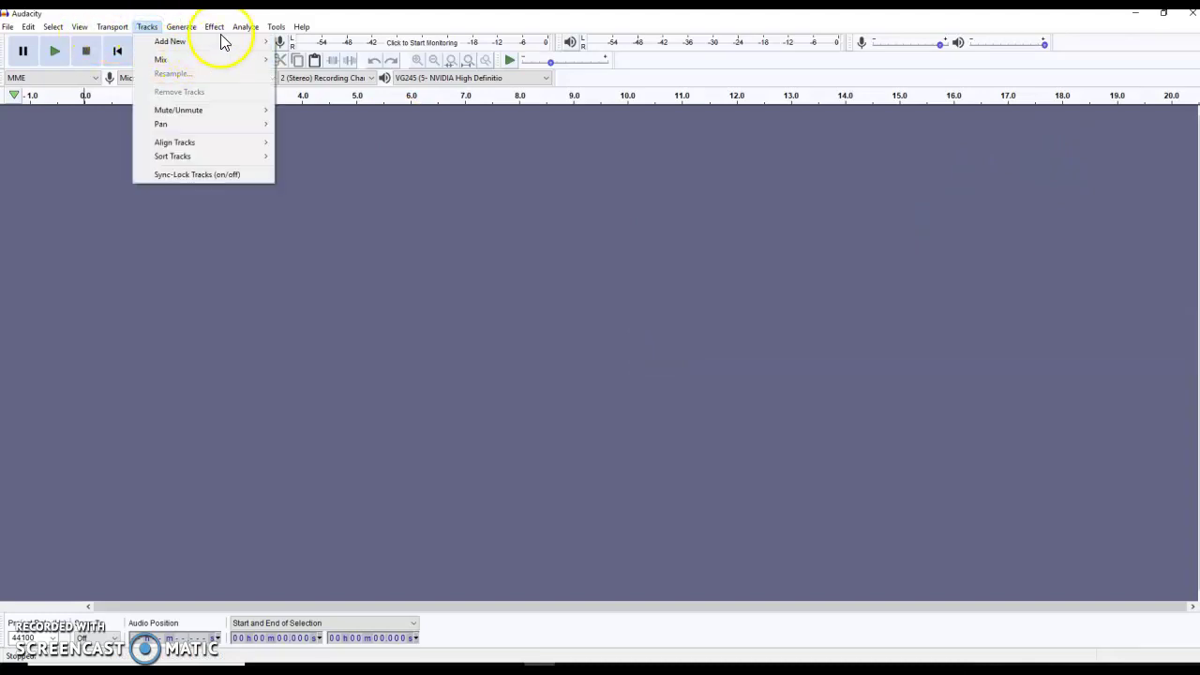
mouse_move(264, 44)
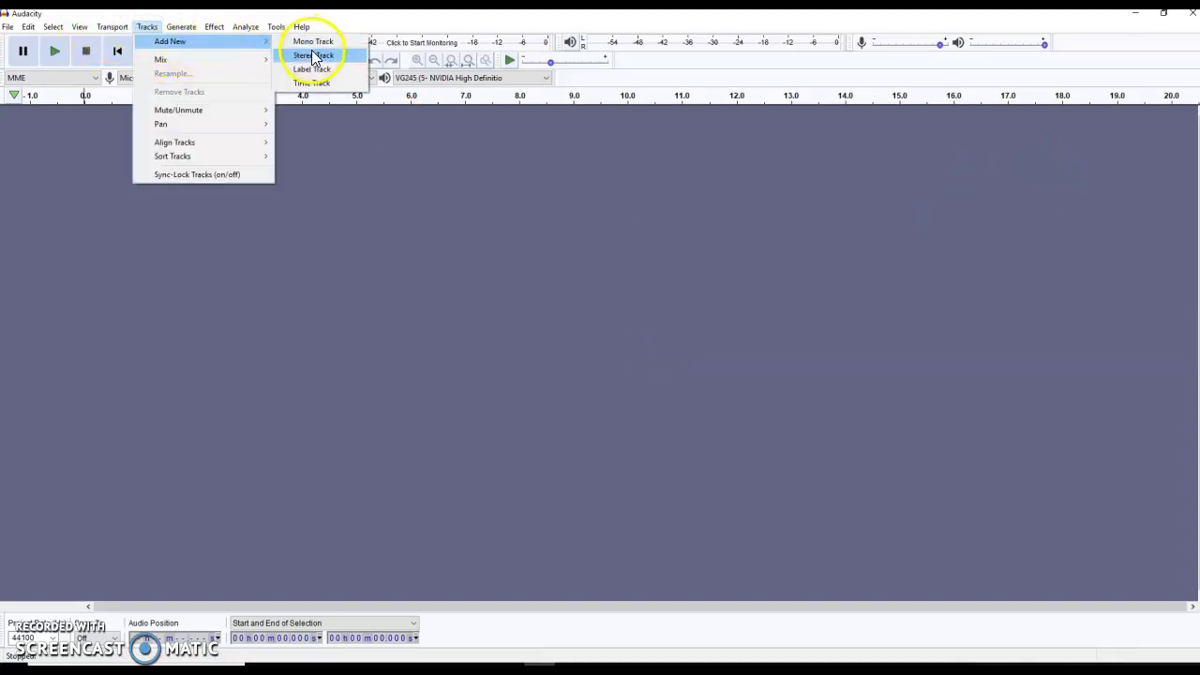
left_click(313, 55)
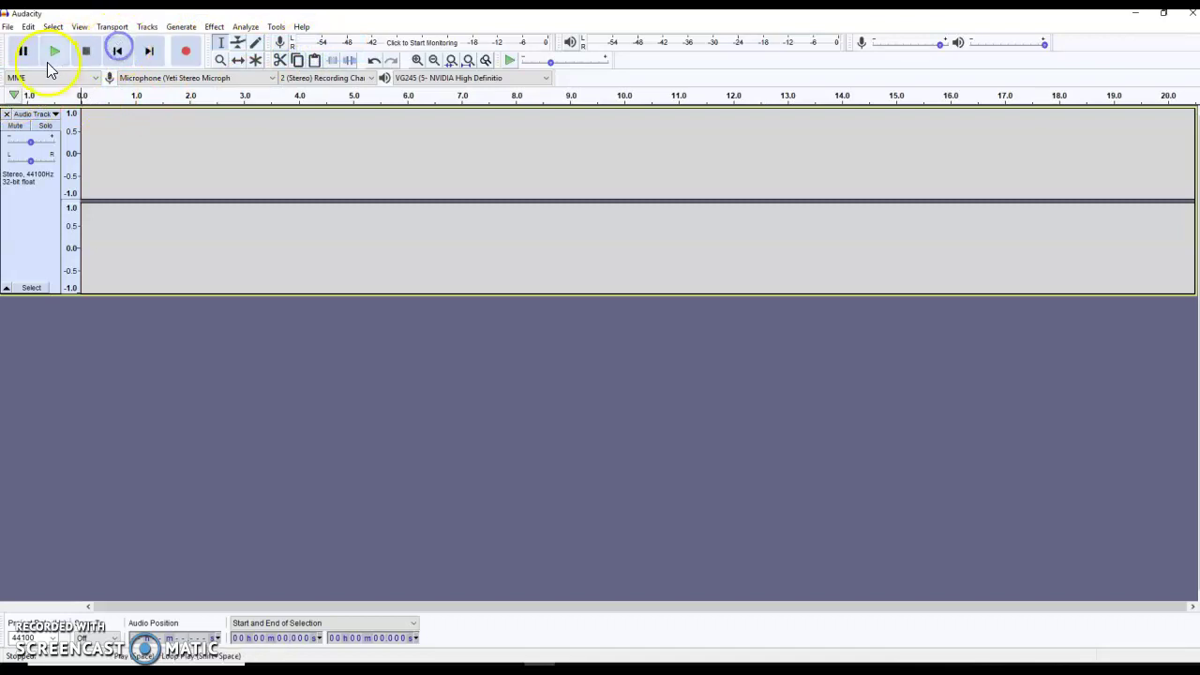
Record a trial voice clip about 2 seconds long on the stereo track, play it back and delete it
left_click(191, 65)
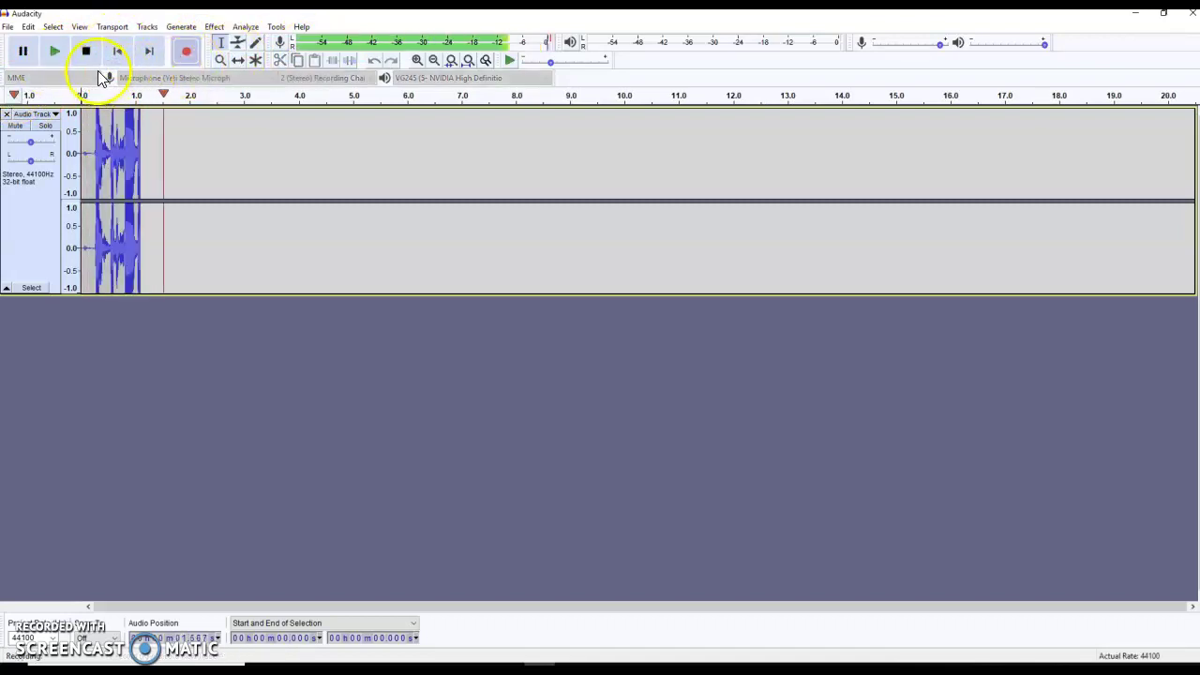
left_click(93, 59)
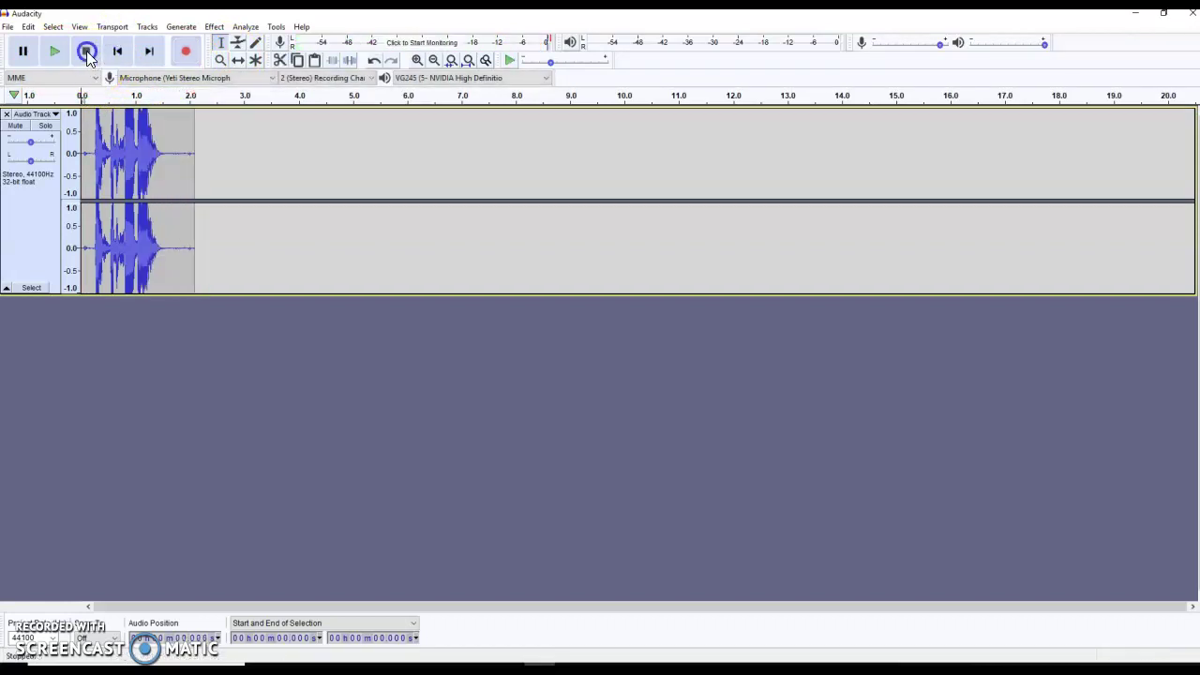
left_click(57, 58)
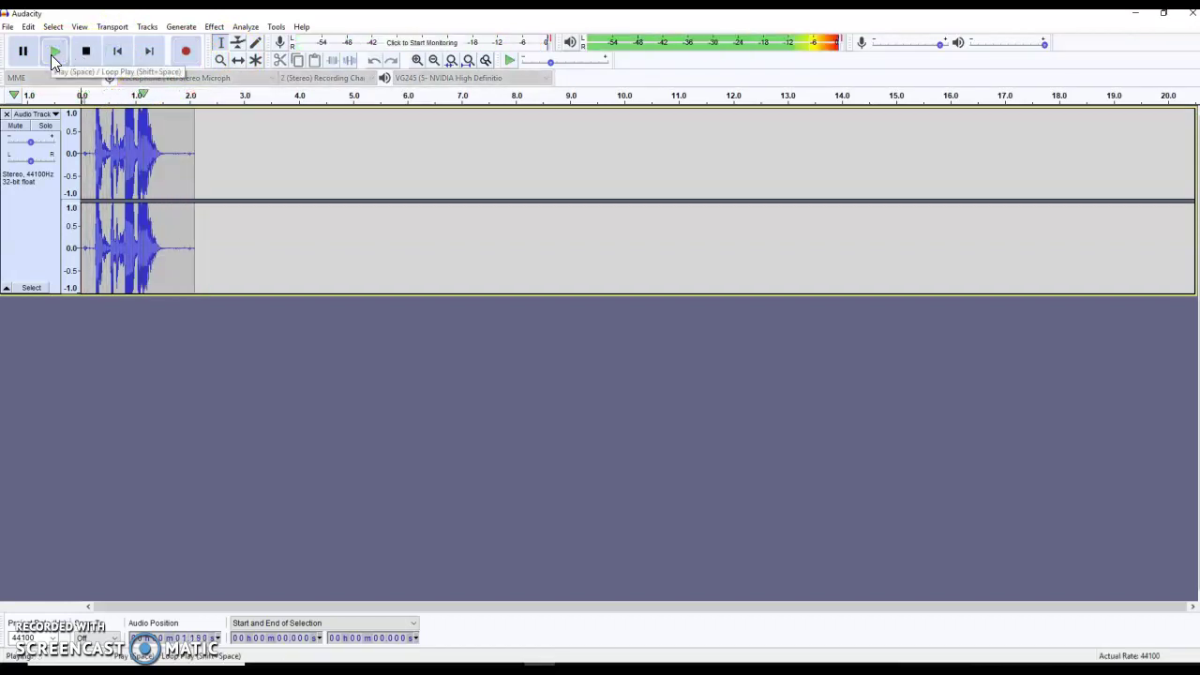
left_click(89, 54)
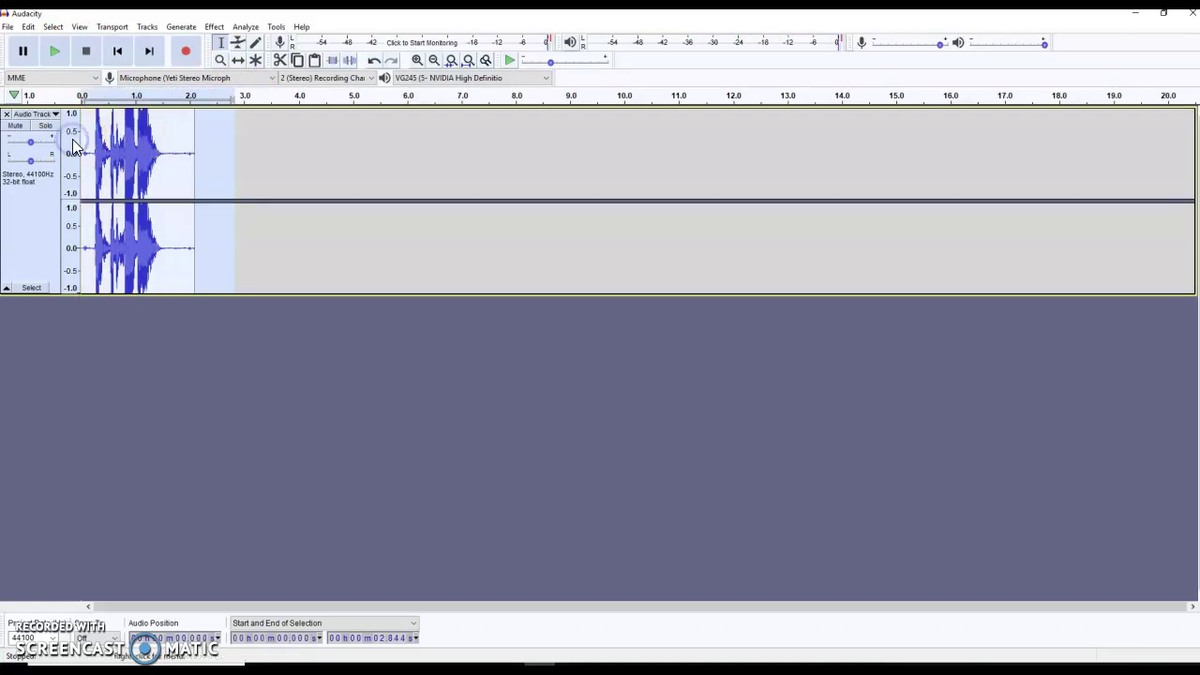
key("Delete")
Record a new voice clip about 2.4 seconds long and apply Fade In across the whole clip
left_click(178, 51)
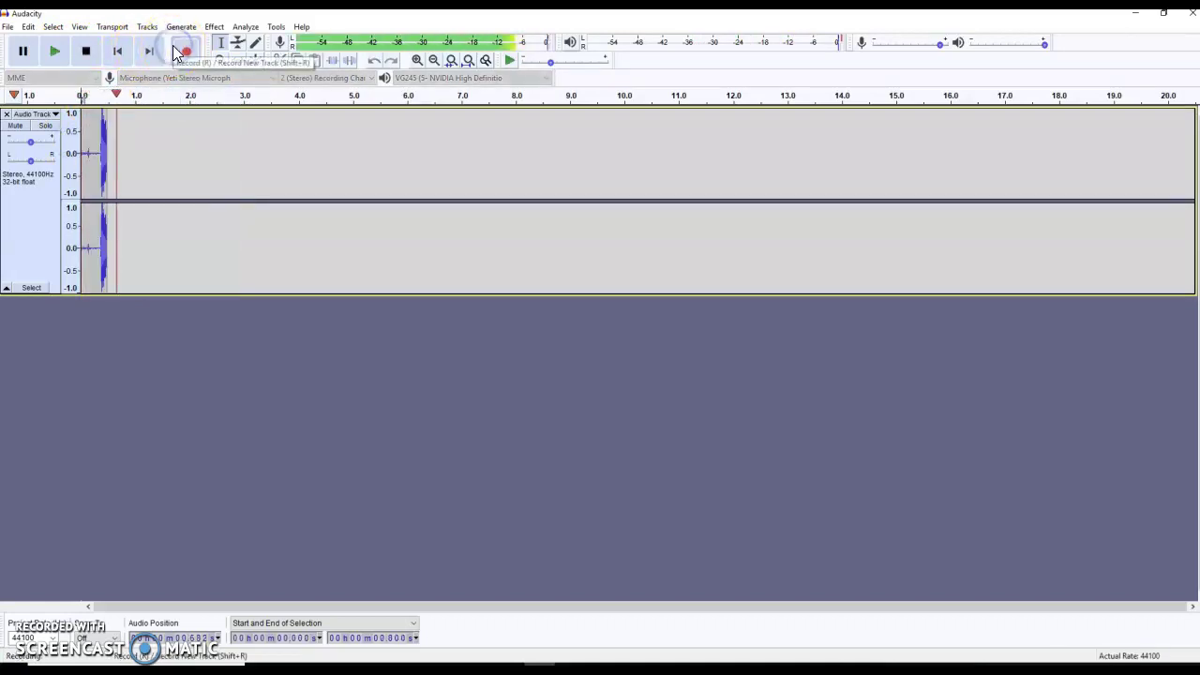
left_click(86, 52)
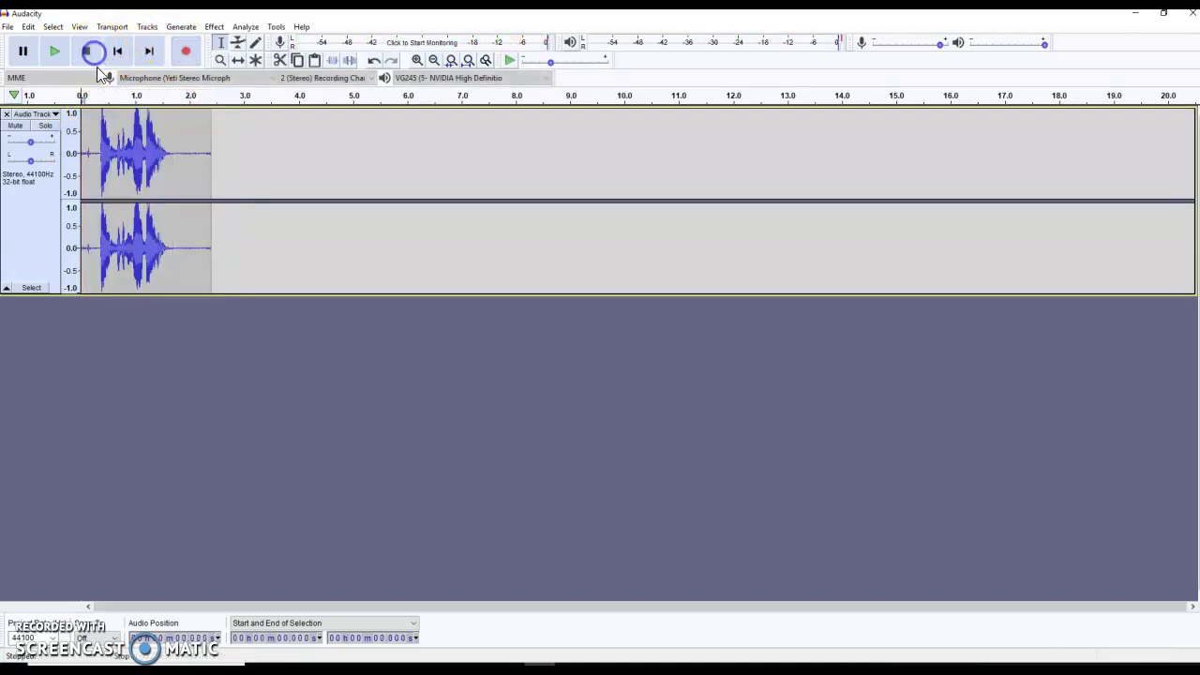
left_click_drag(218, 169, 100, 185)
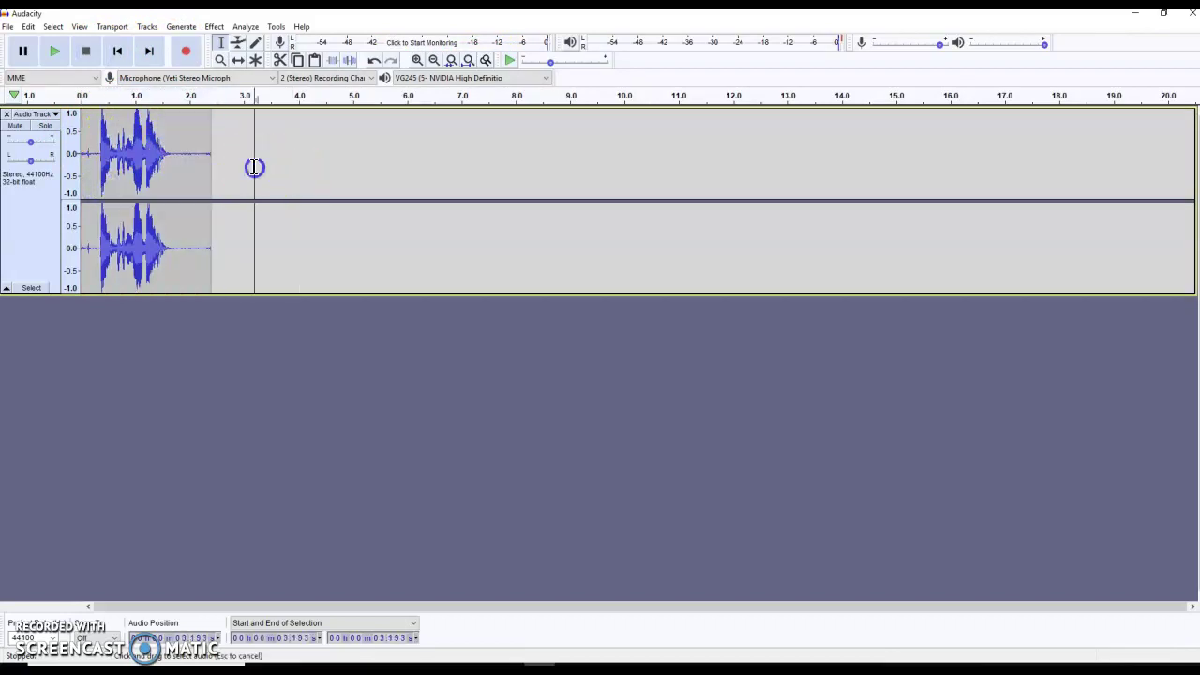
left_click_drag(254, 172, 70, 184)
left_click(213, 26)
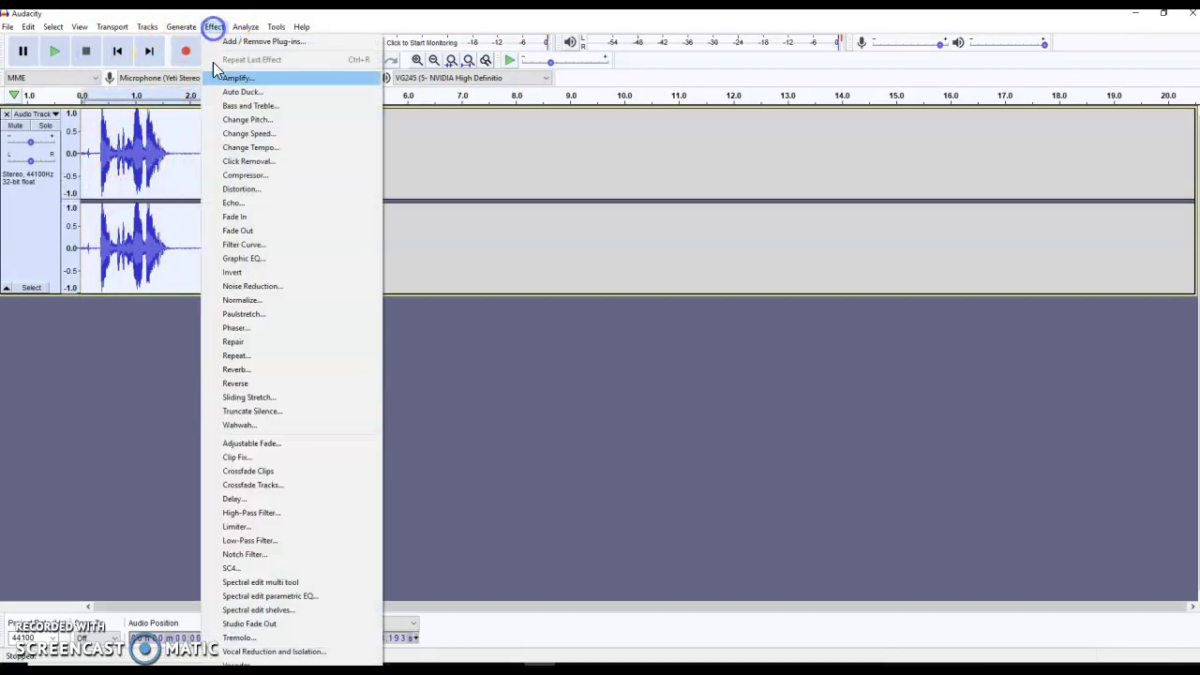
left_click(328, 229)
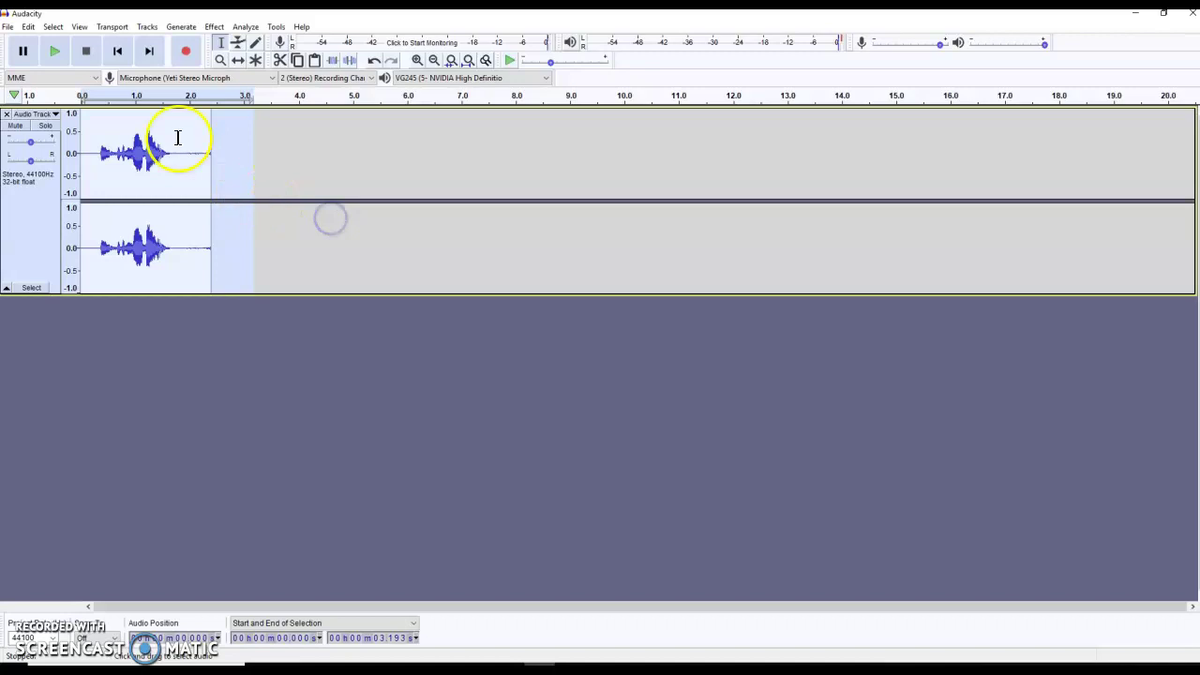
Normalize the selected voice clip with the default settings and play it back
left_click(214, 26)
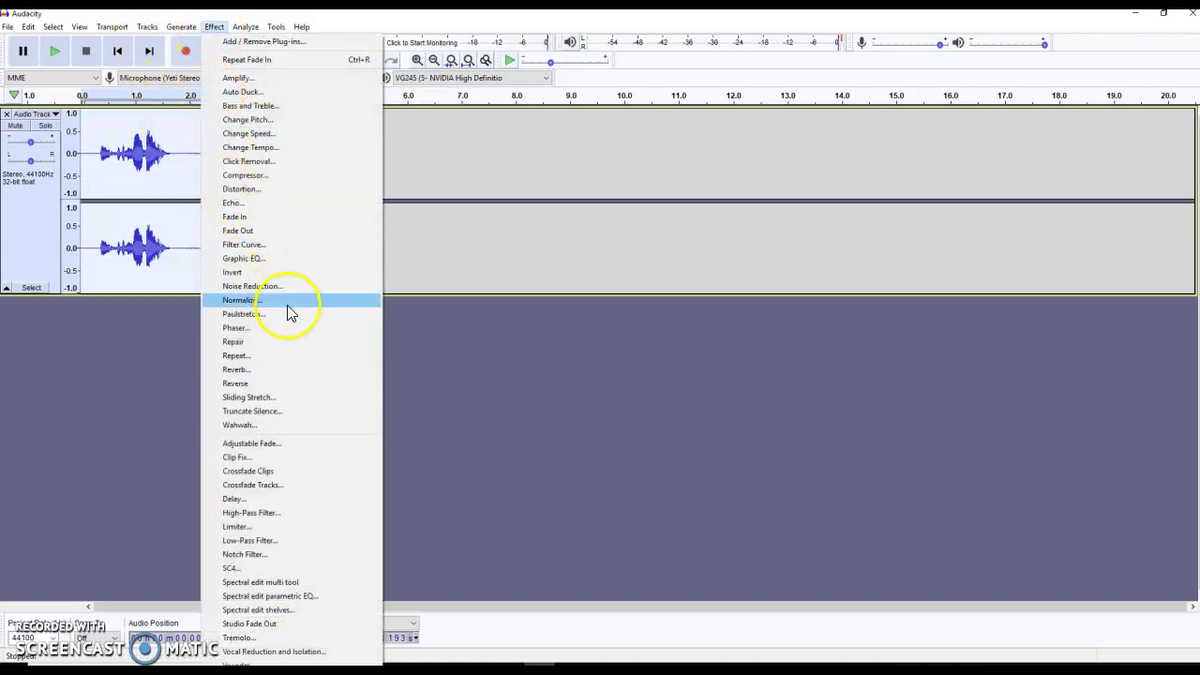
left_click(321, 300)
left_click(636, 373)
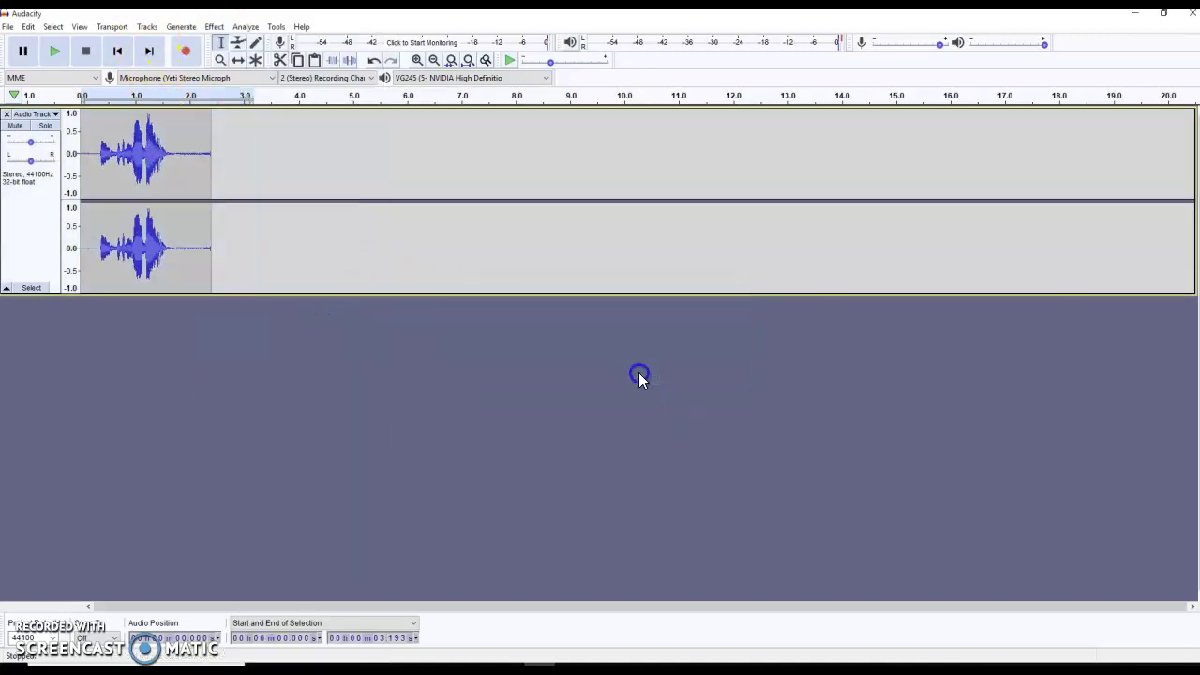
left_click(52, 53)
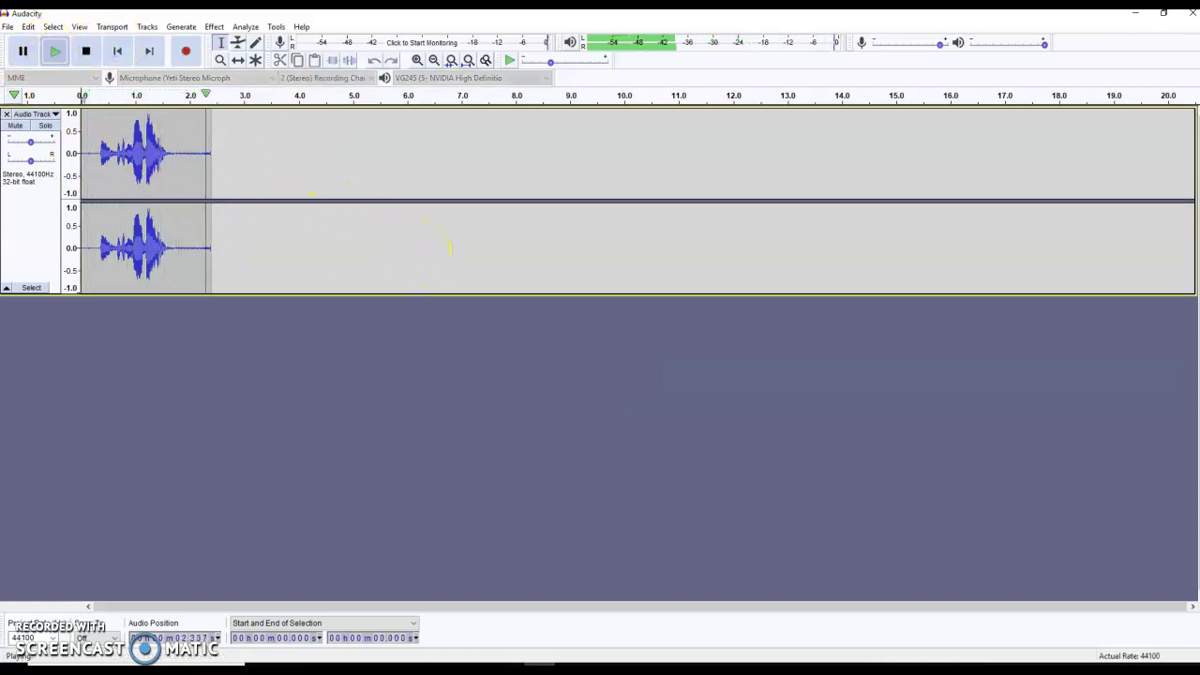
left_click(82, 50)
Export the recording as an MP3 file named Share bomb voice in the Audacity folder, leaving the metadata tags blank
left_click(12, 28)
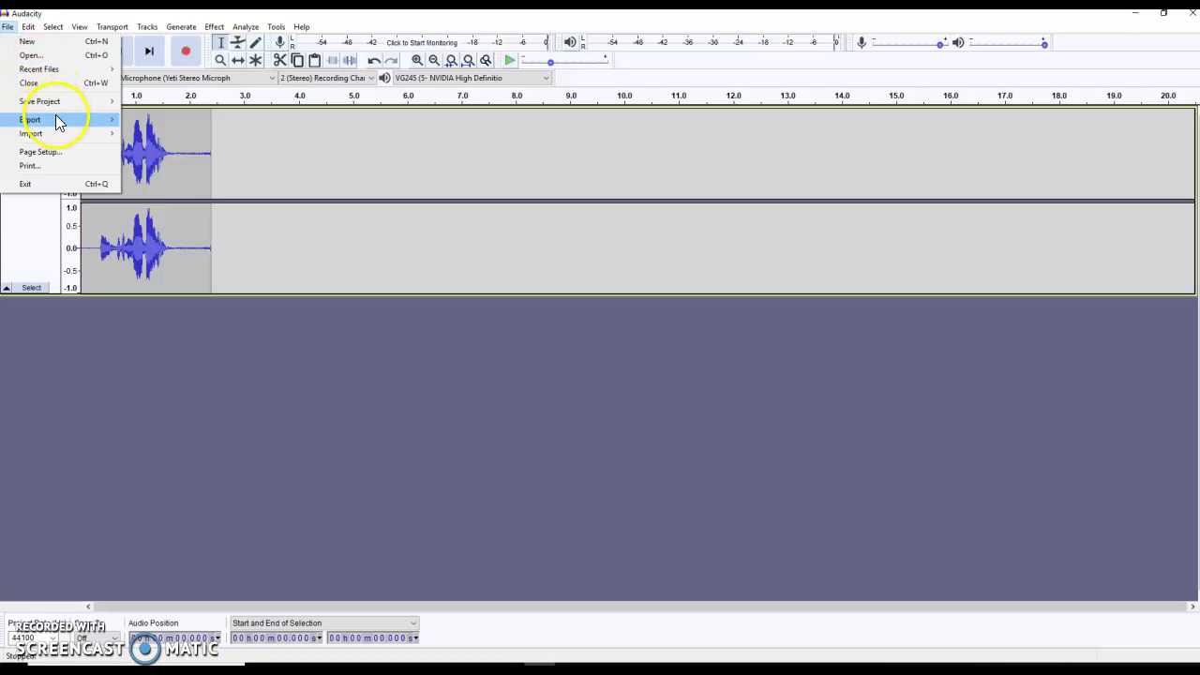
mouse_move(46, 118)
left_click(156, 119)
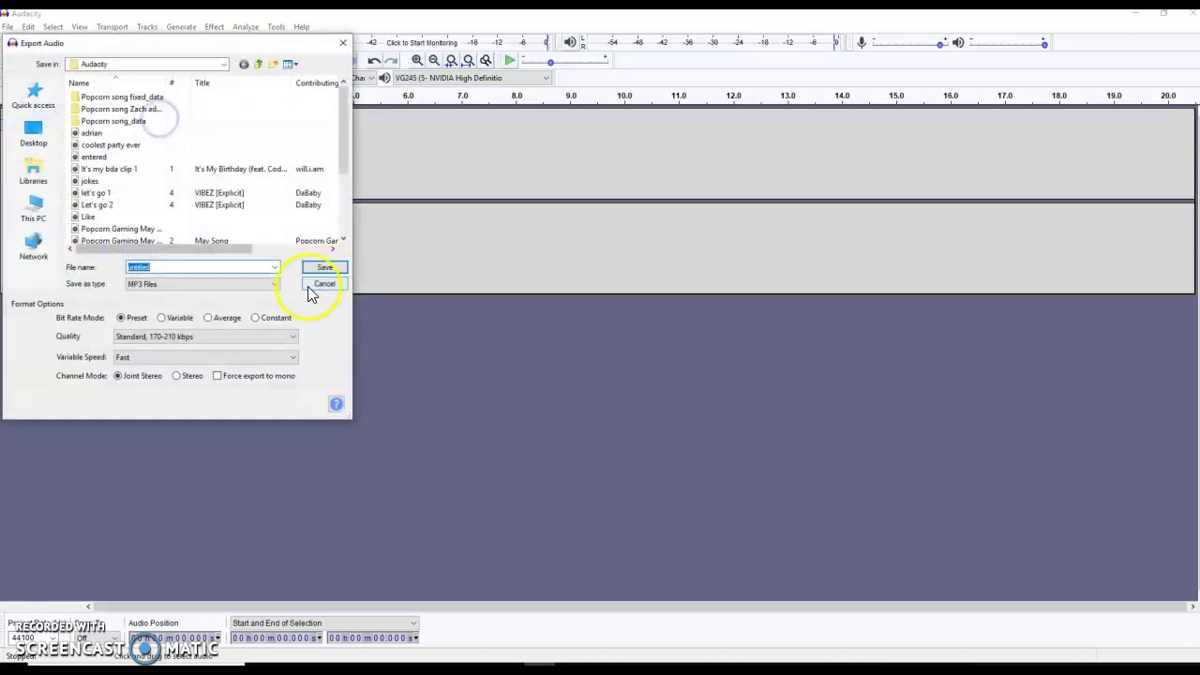
type("Share bomb voice")
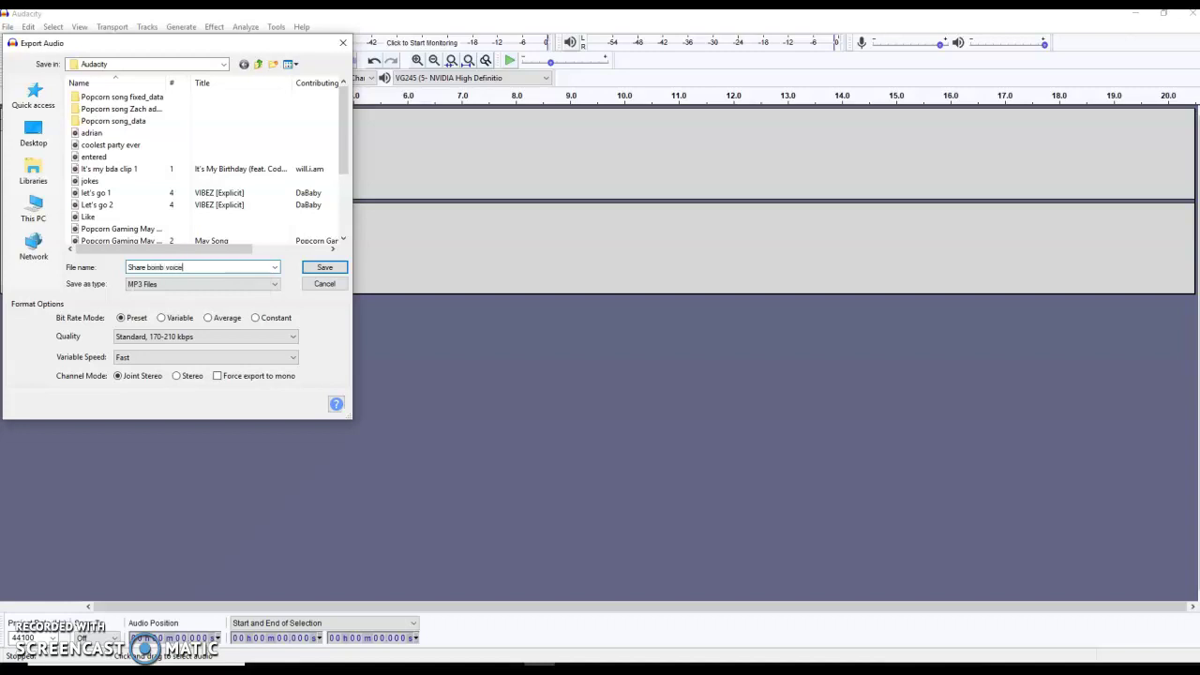
left_click(322, 267)
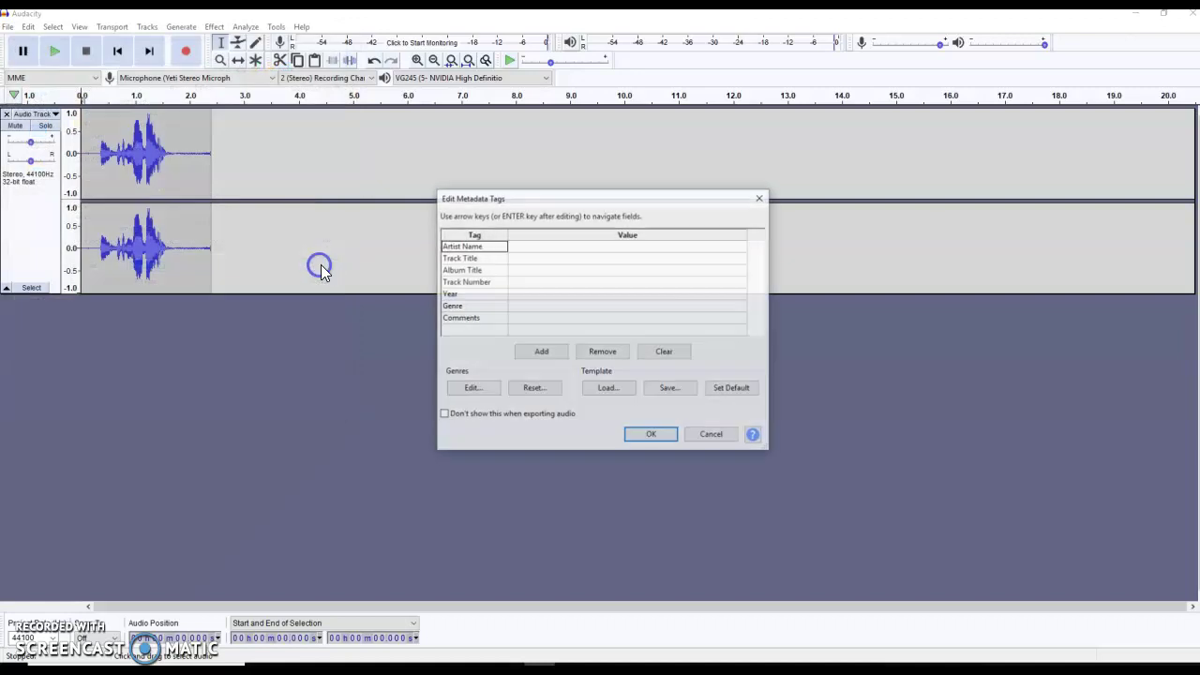
left_click(632, 440)
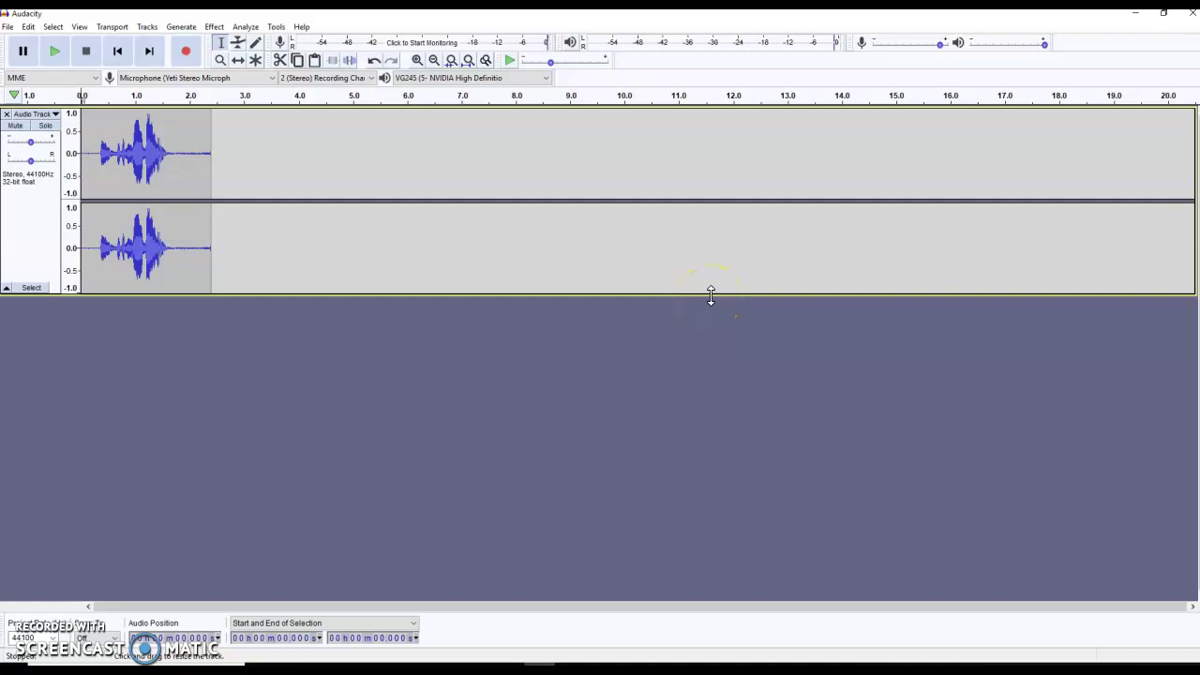
Add a second stereo track below the voice recording and place the cursor near its start
left_click(11, 28)
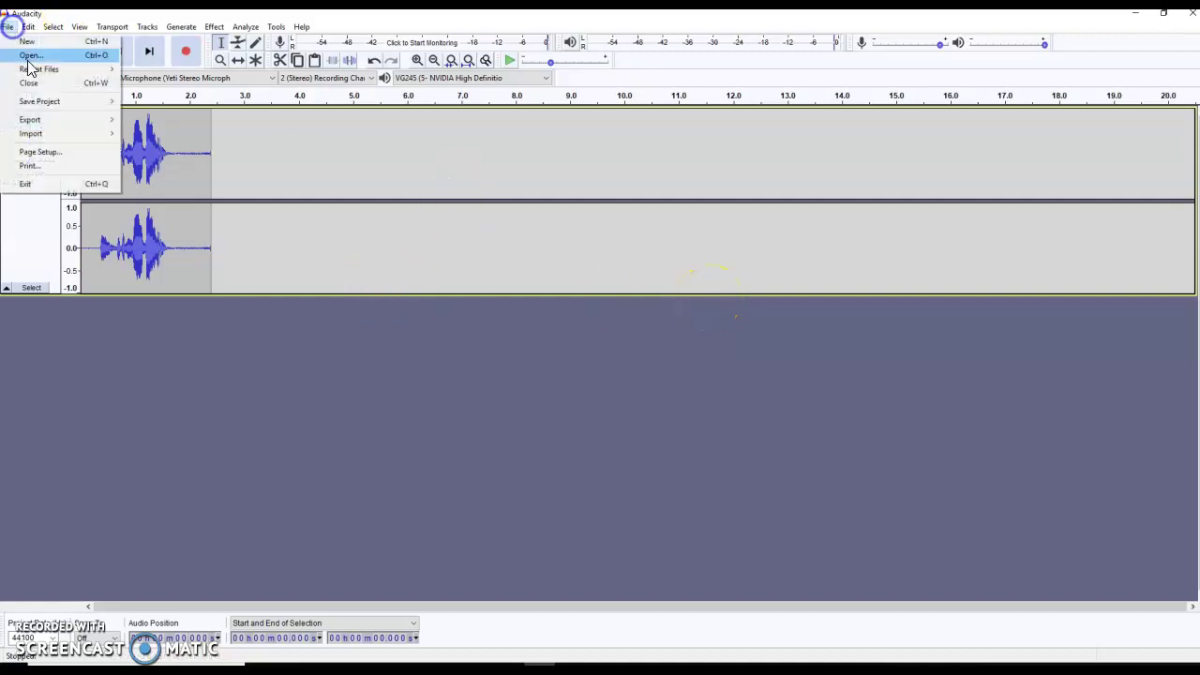
left_click(11, 28)
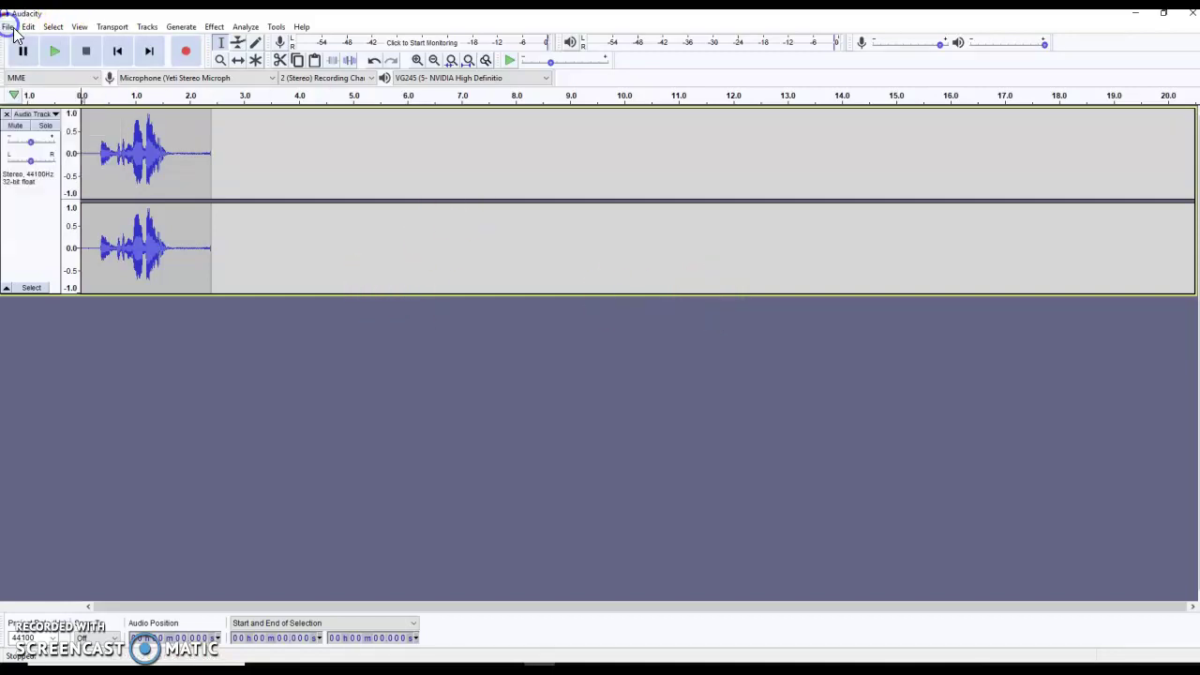
left_click(215, 28)
mouse_move(150, 29)
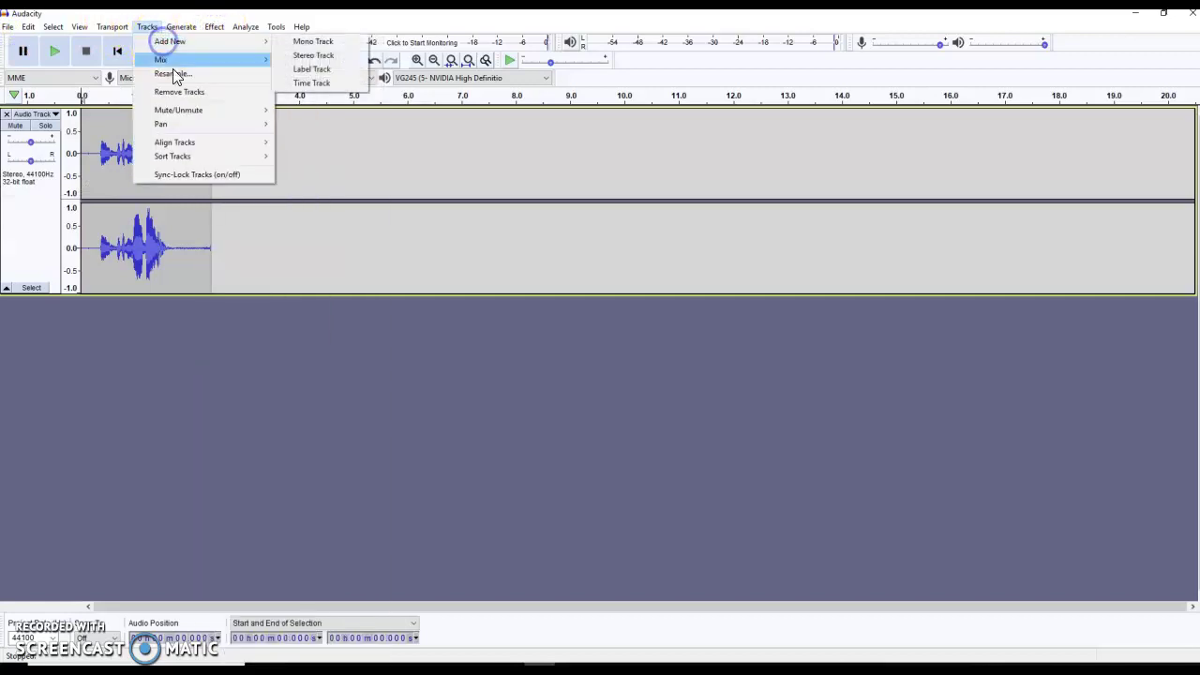
left_click(300, 56)
left_click(126, 342)
left_click(86, 336)
Import the song 01 - It's My Birthday from the Downloads folder and place the cursor about 21 seconds into it
left_click(9, 26)
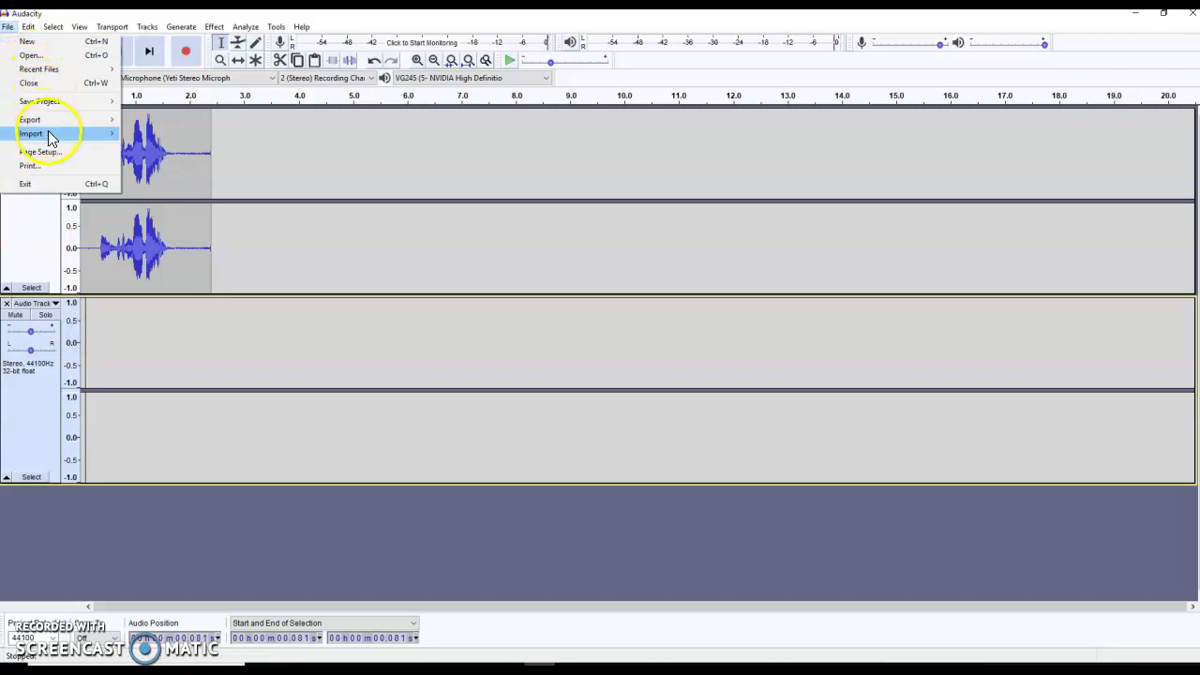
mouse_move(101, 134)
left_click(140, 136)
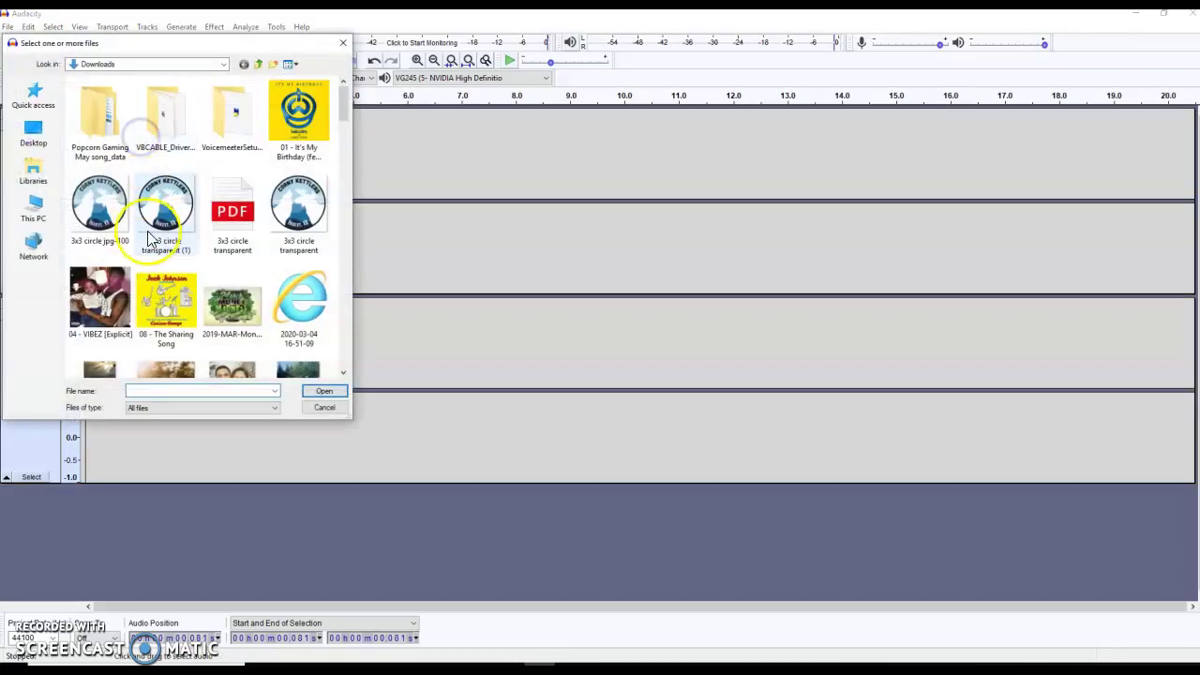
left_click(300, 133)
left_click(324, 392)
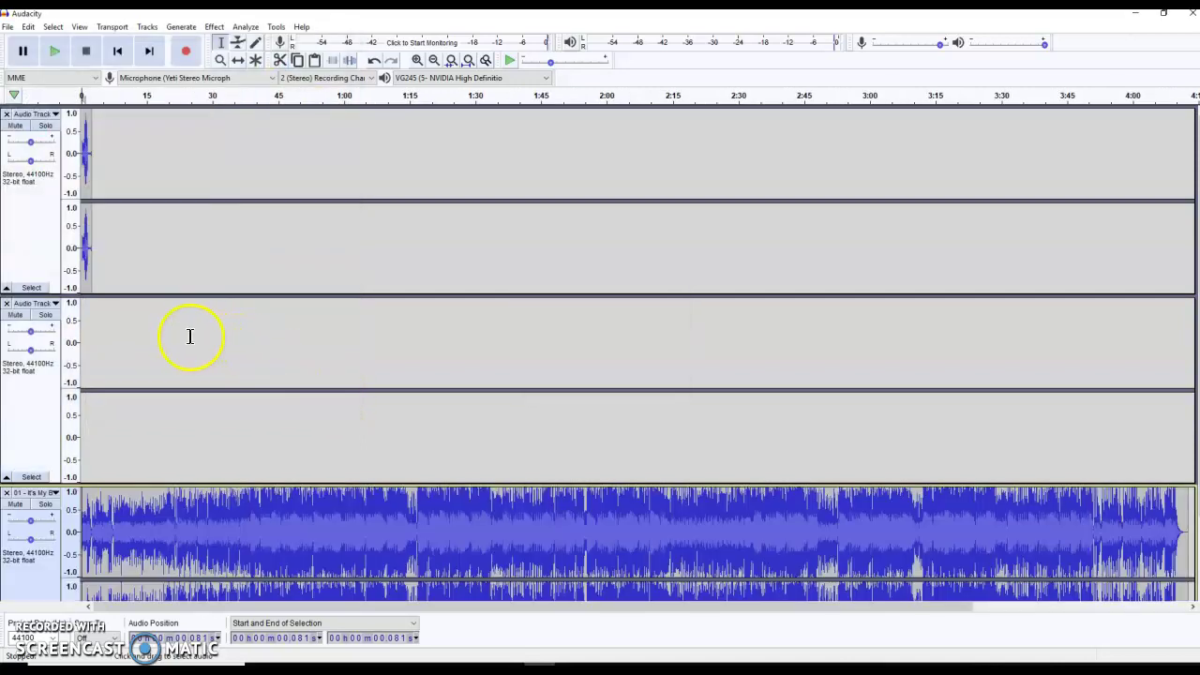
scroll(175, 483, "down", 1)
left_click(174, 497)
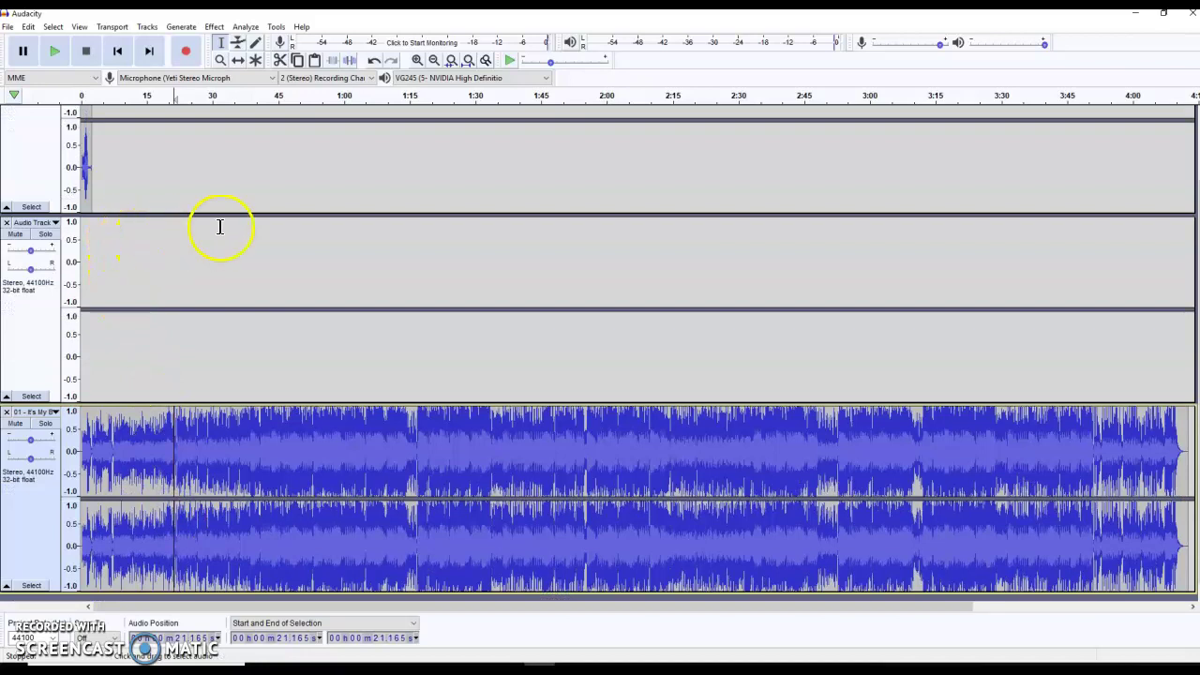
Preview the imported song from the cursor and delete everything after about 25 seconds
left_click(55, 52)
left_click(85, 52)
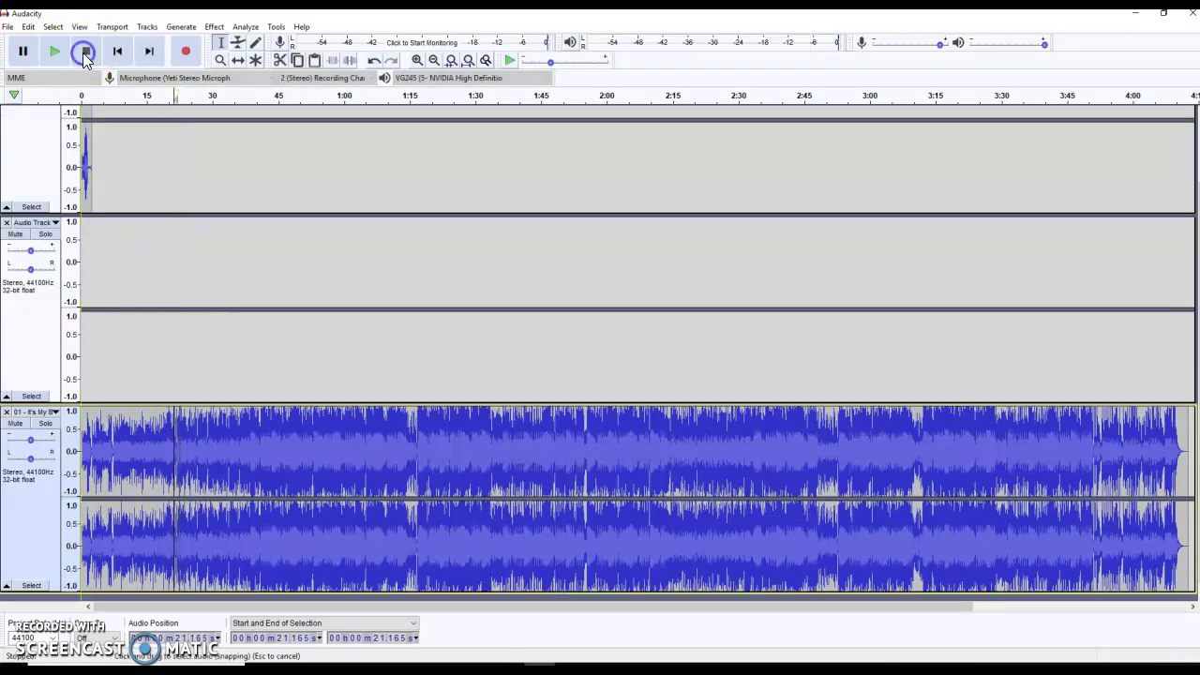
left_click_drag(190, 426, 1199, 379)
key("Delete")
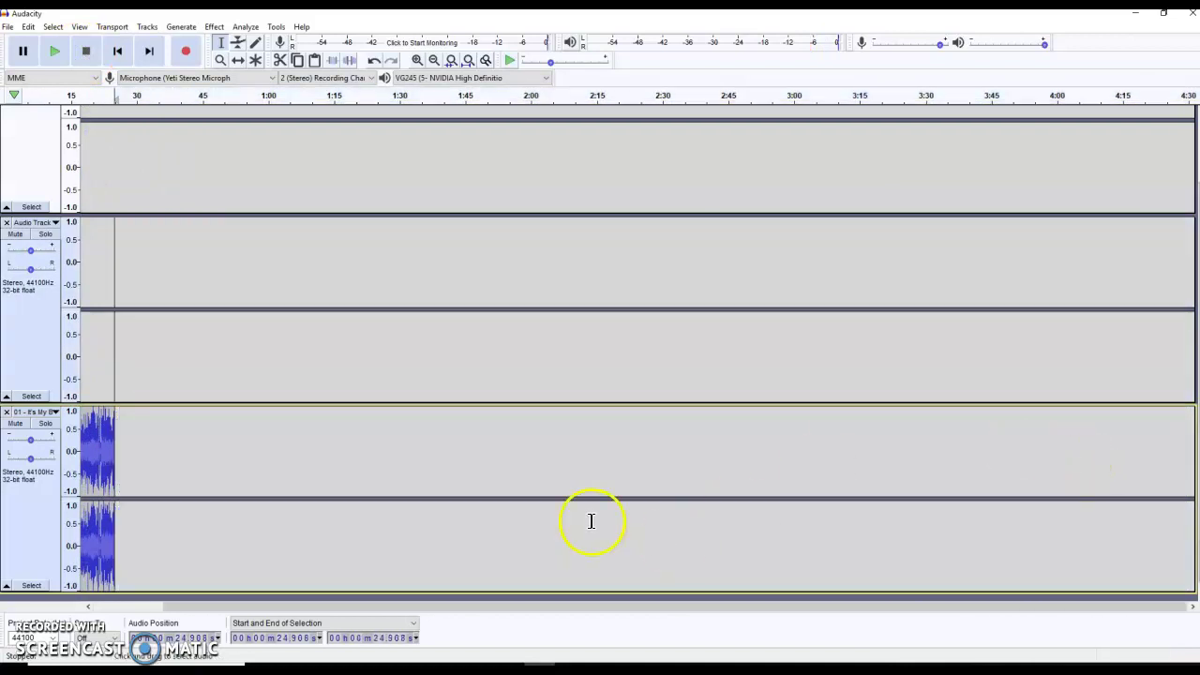
left_click_drag(667, 607, 512, 605)
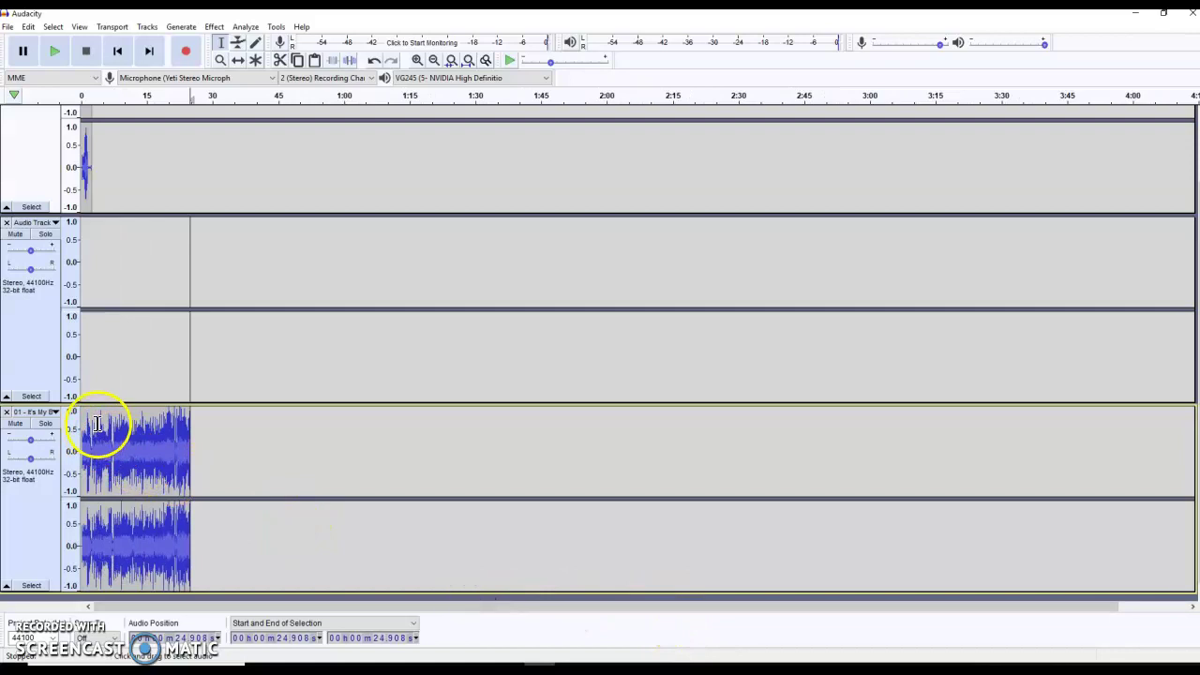
Delete about the first 8 seconds of the song and play the clip from the start
left_click_drag(117, 429, 70, 452)
key("Delete")
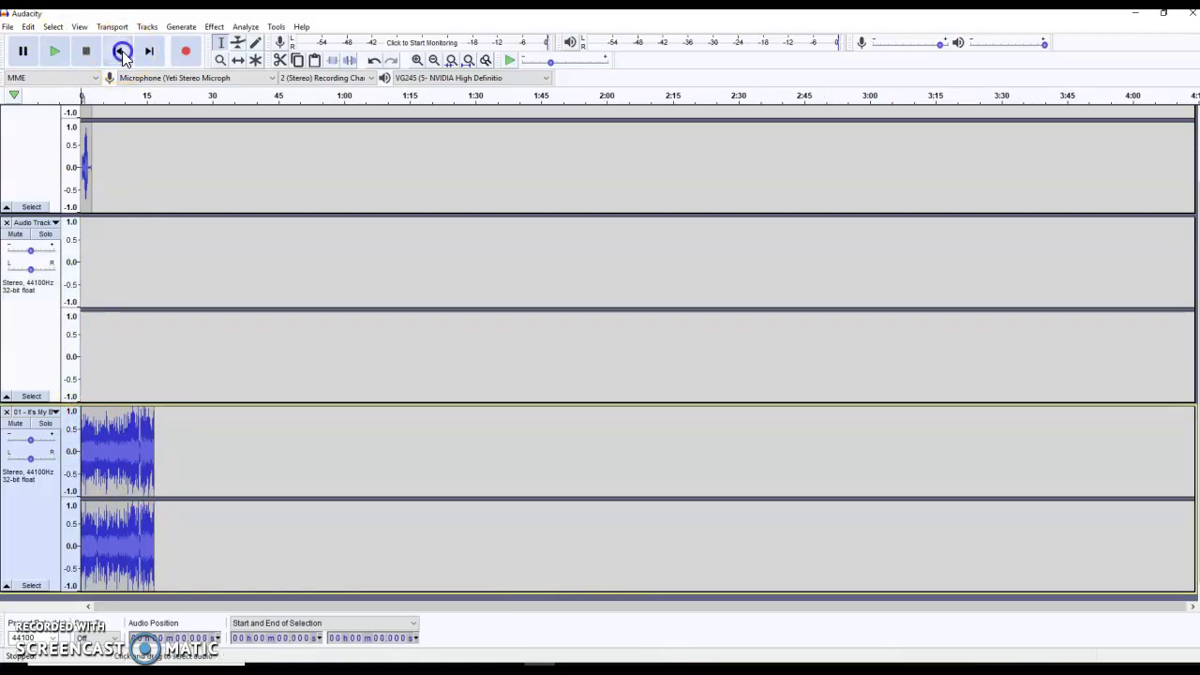
left_click(54, 56)
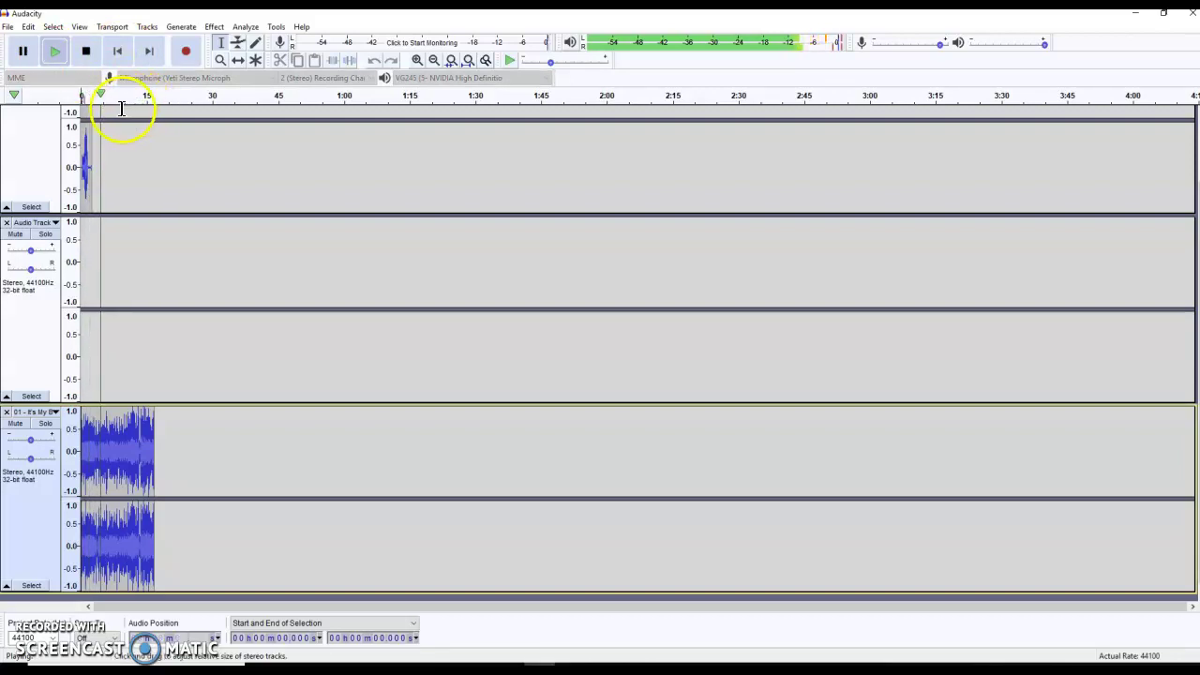
left_click(87, 52)
Remove about the first 6.3 seconds of the remaining song clip and listen to the result
left_click_drag(107, 431, 46, 427)
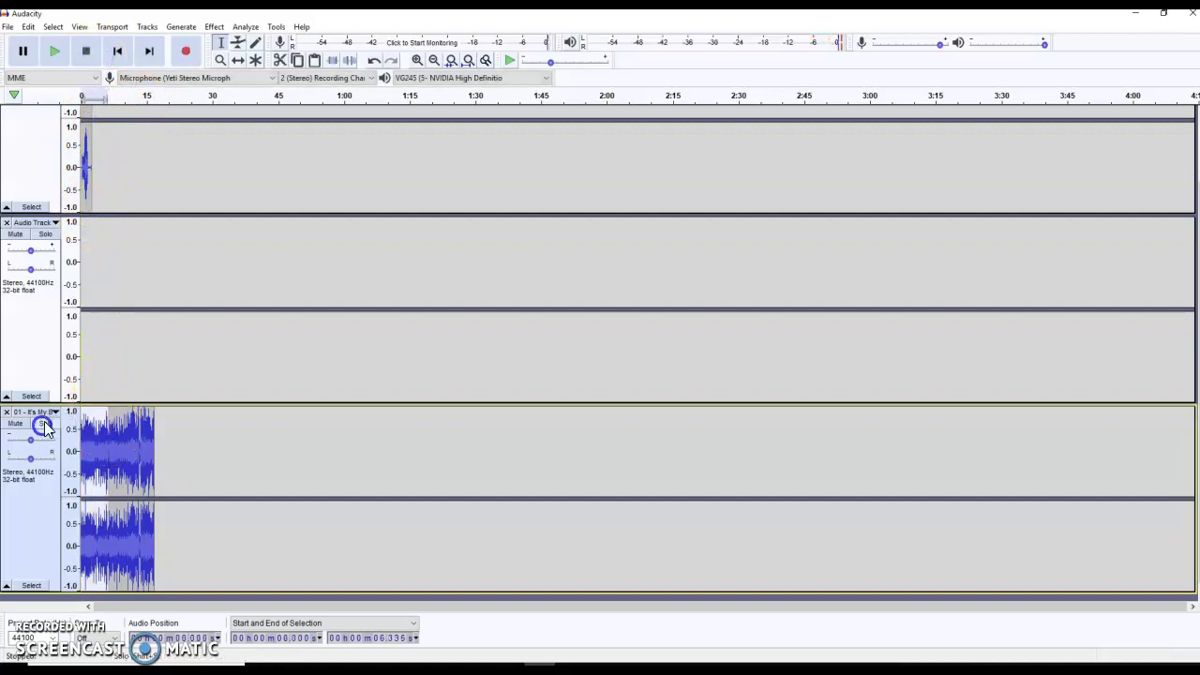
key("Delete")
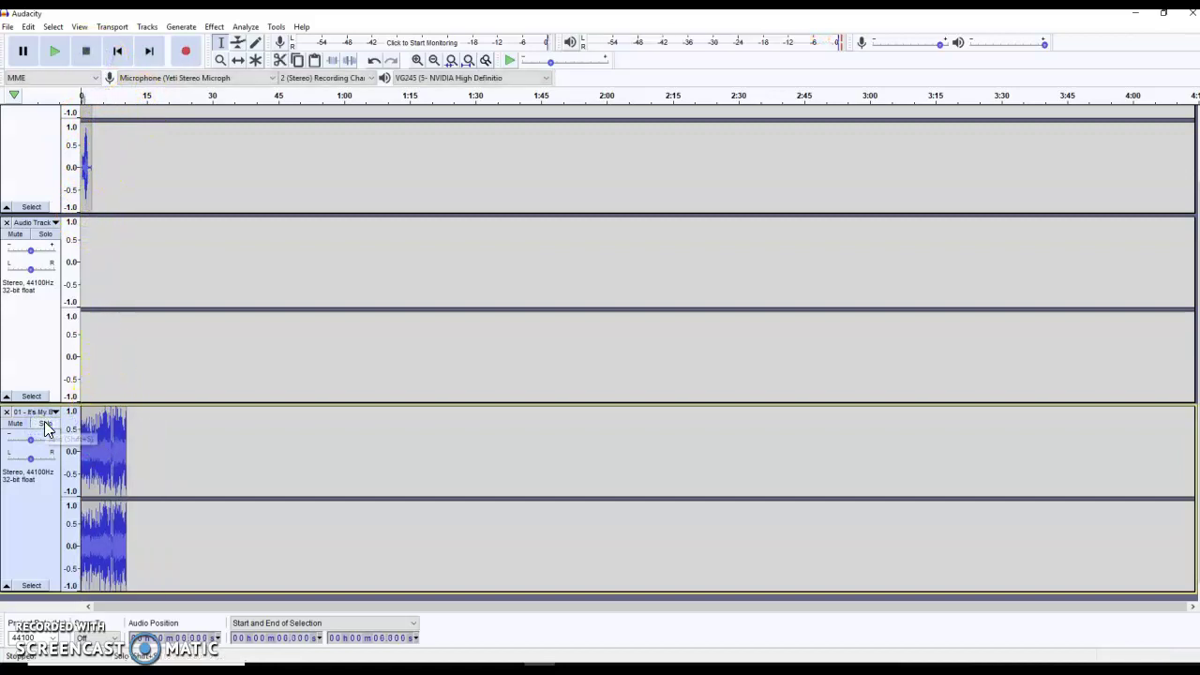
left_click(55, 50)
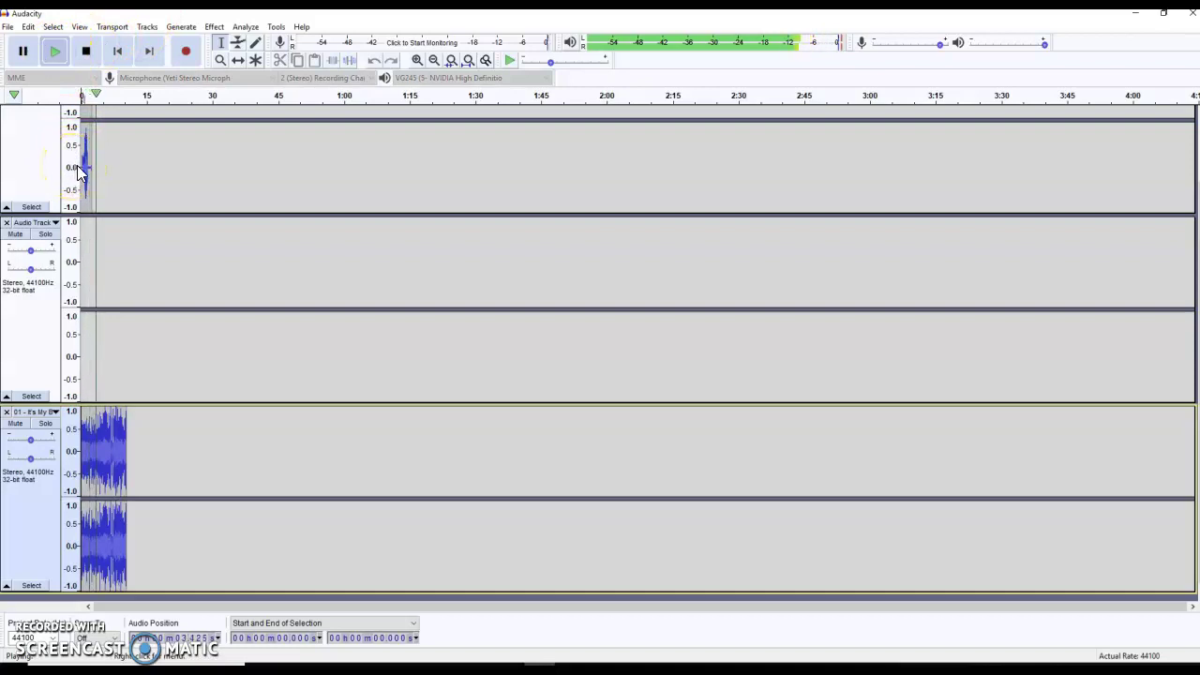
left_click(83, 54)
Cut about another 4.6 seconds off the beginning of the song clip and play it back
left_click_drag(100, 423, 76, 422)
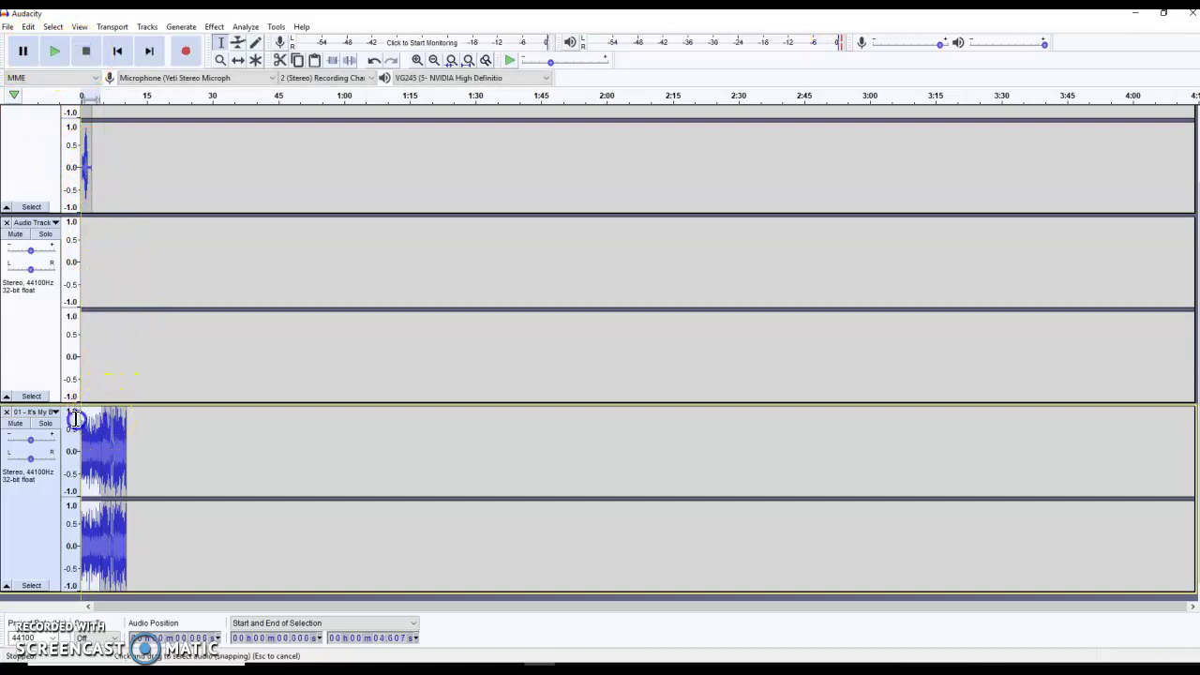
left_click(51, 53)
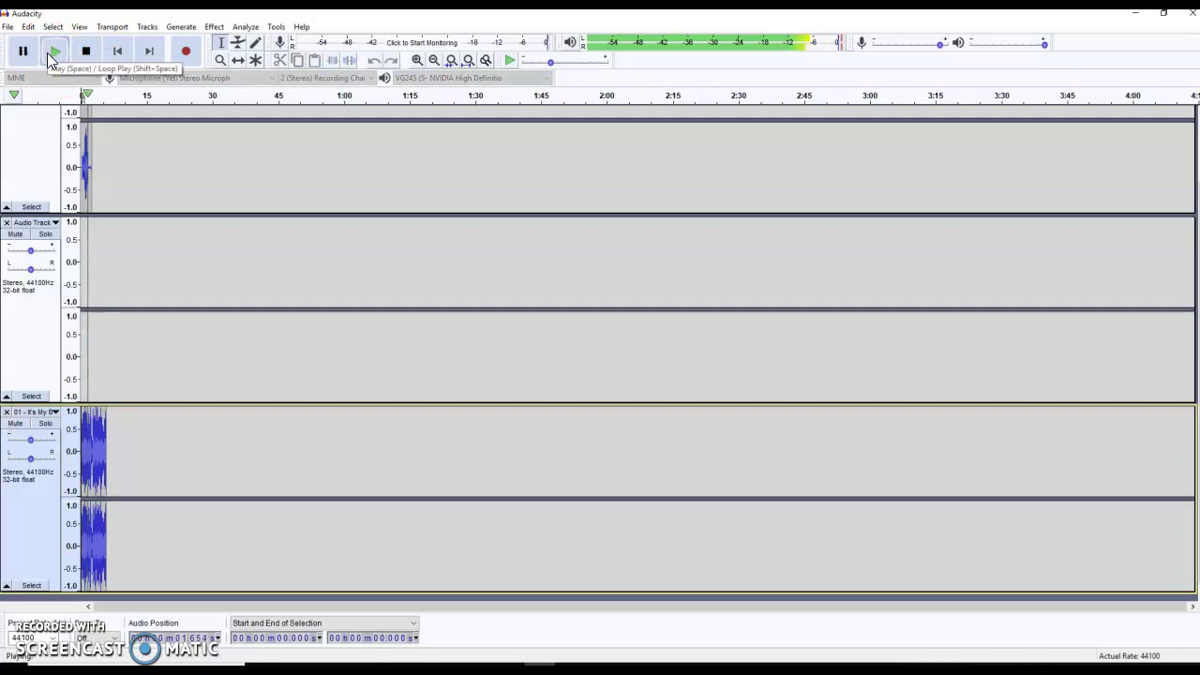
left_click(87, 53)
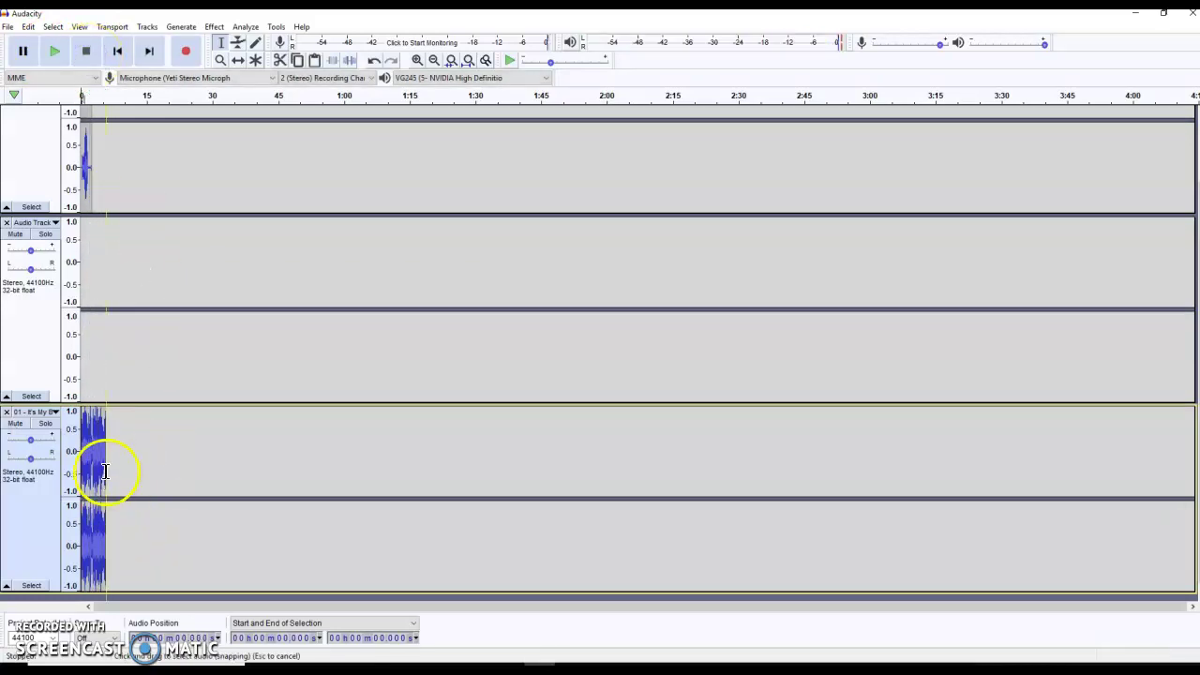
Trim the end of the song clip at about 4.6 seconds and play it from the beginning
left_click_drag(110, 466, 103, 471)
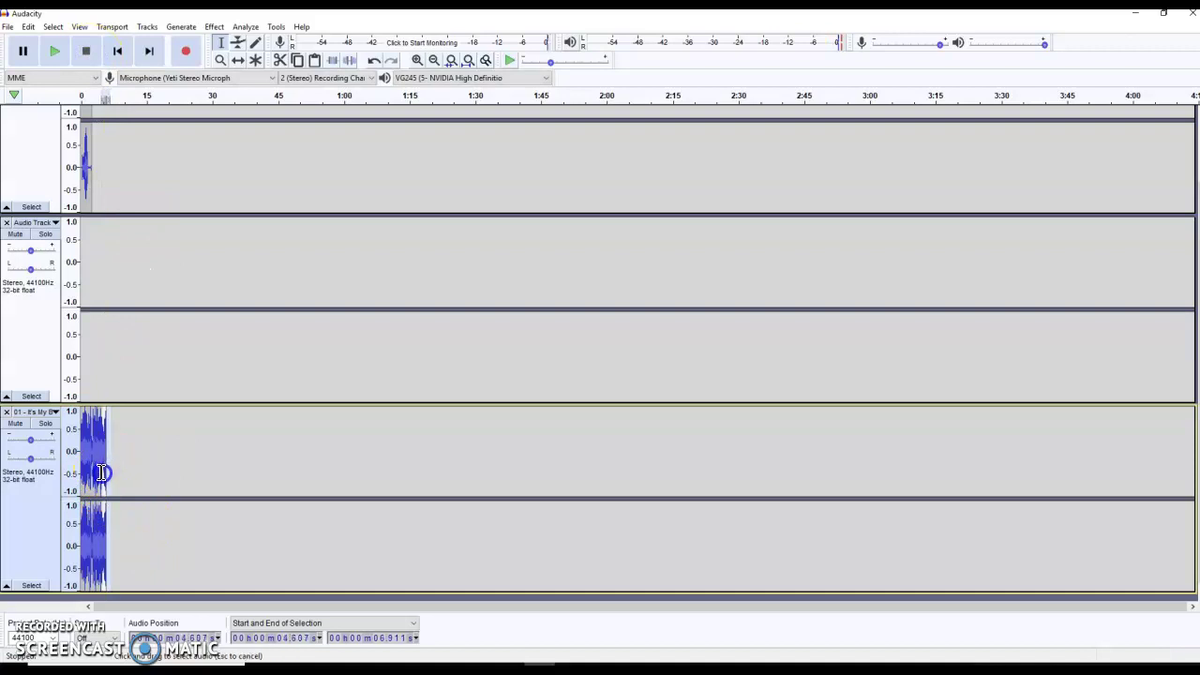
key("Delete")
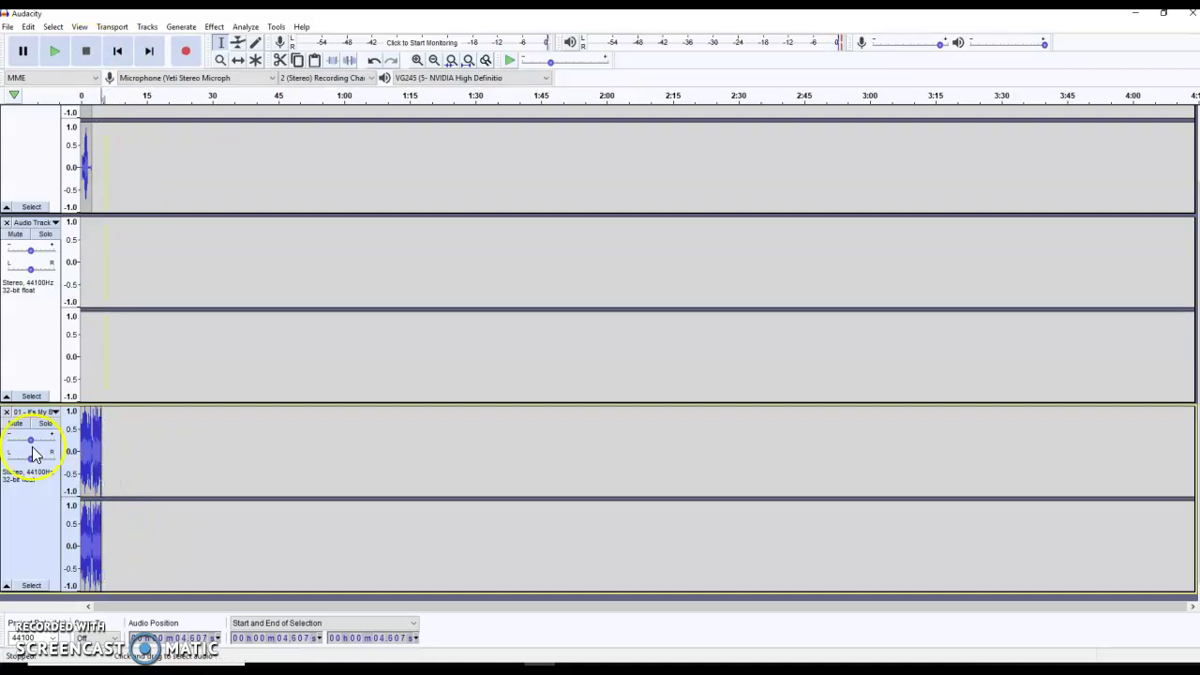
left_click(117, 50)
left_click(55, 54)
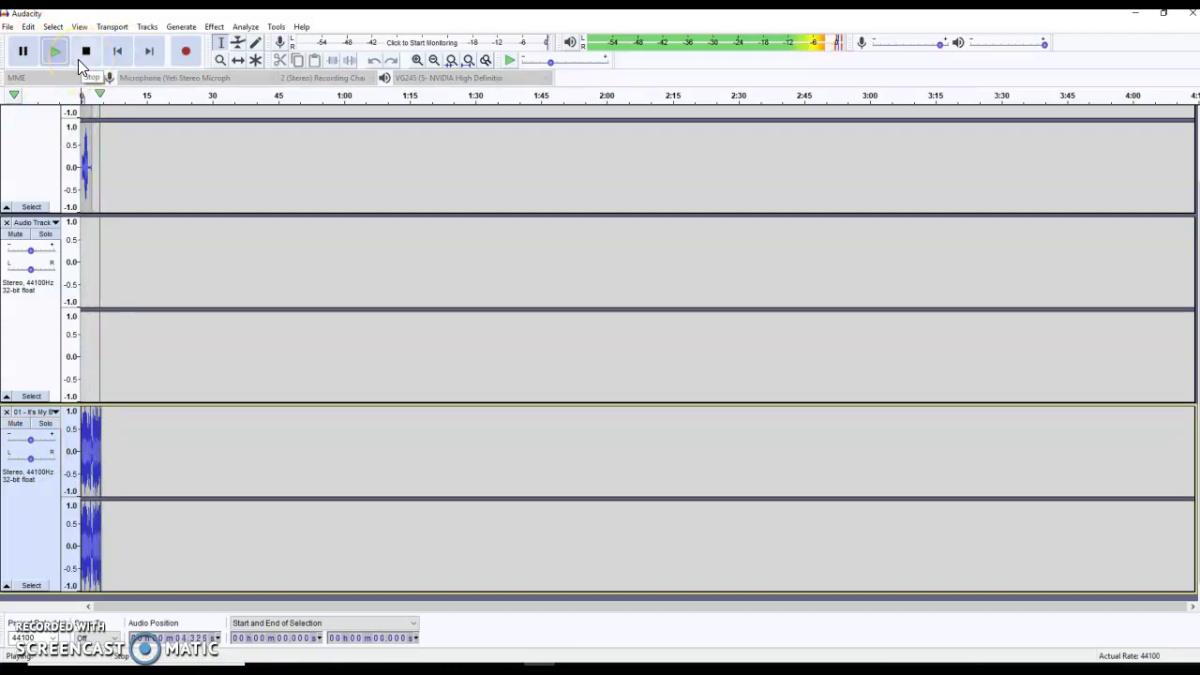
left_click(59, 57)
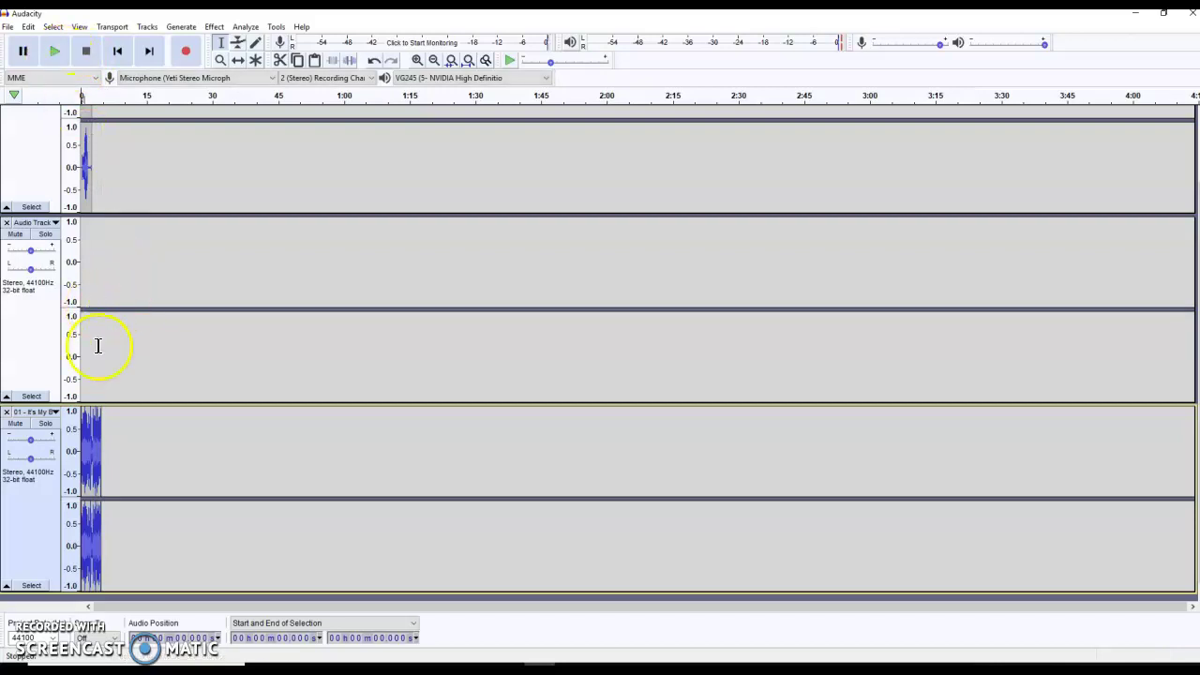
Delete the remaining song audio and close Audacity without saving the project
scroll(121, 230, "up", 2)
left_click_drag(161, 522, 82, 525)
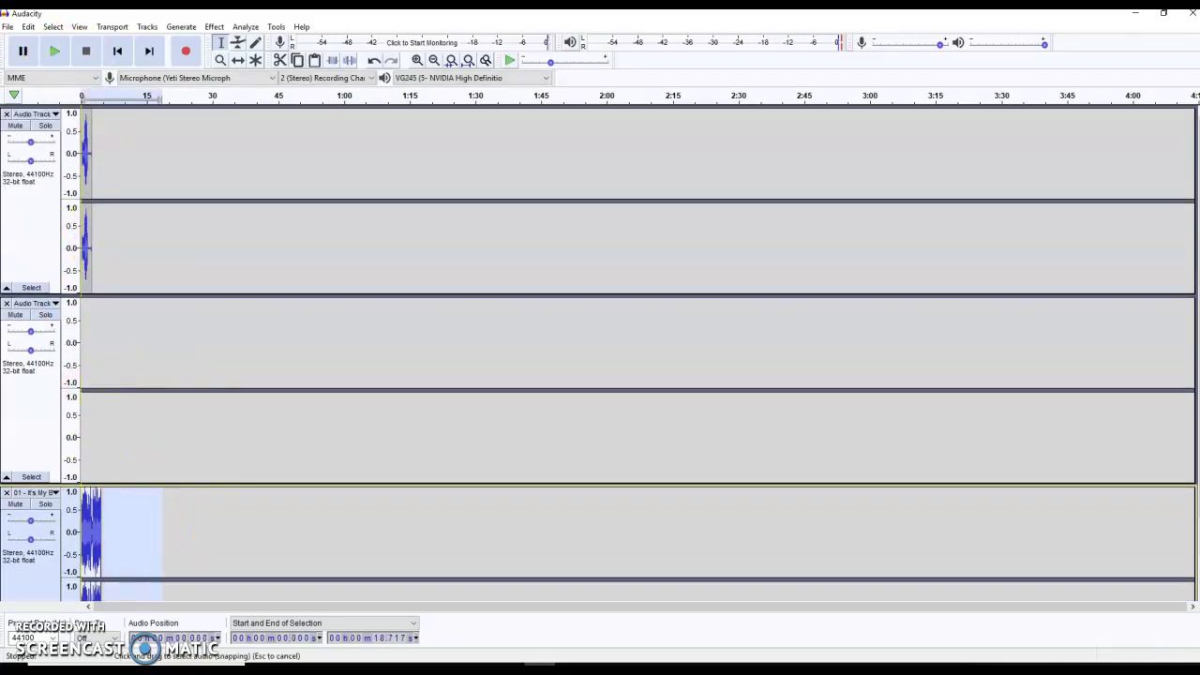
key("Delete")
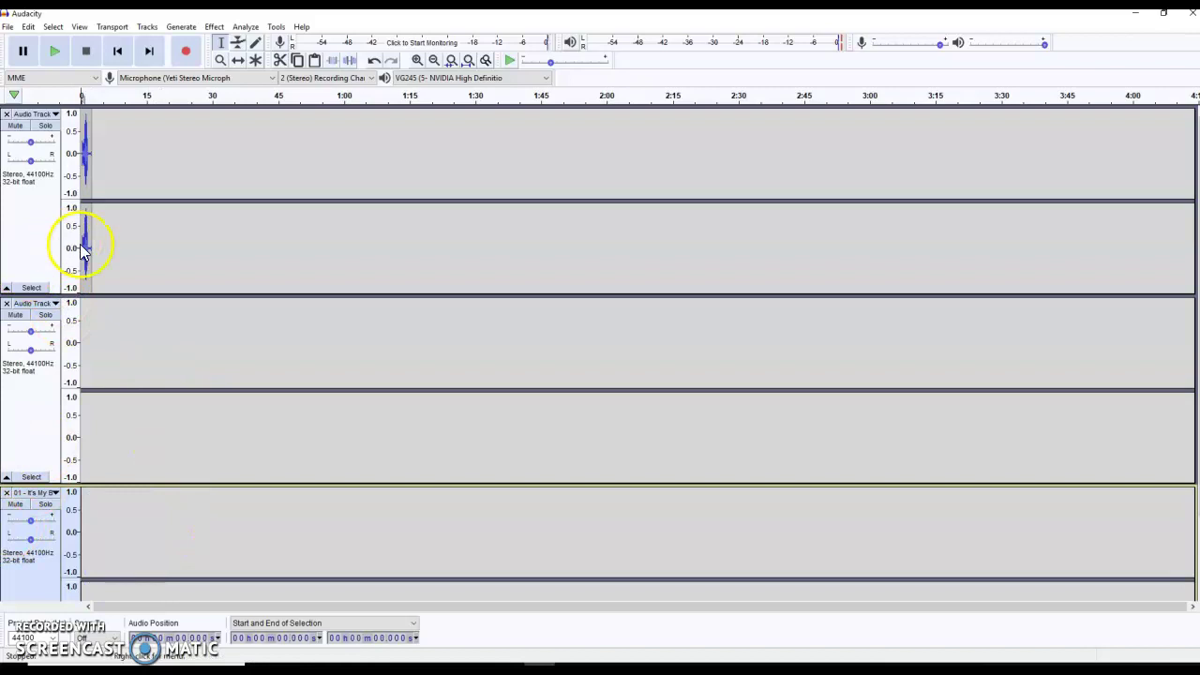
left_click(1196, 15)
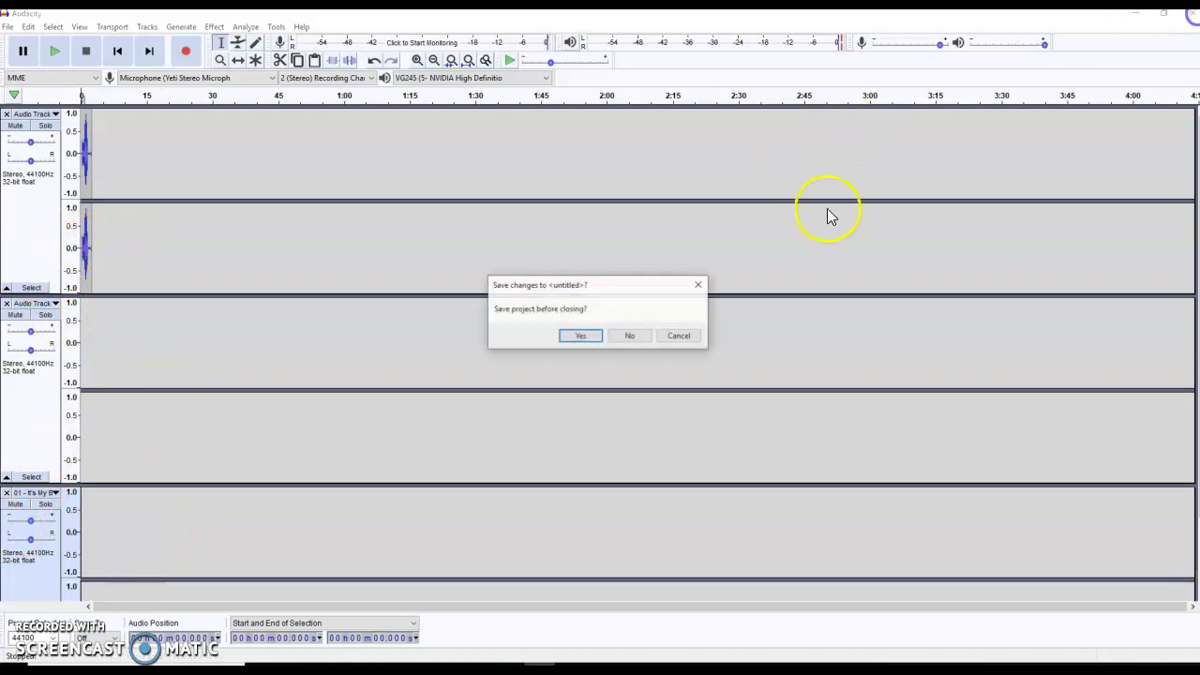
left_click(629, 339)
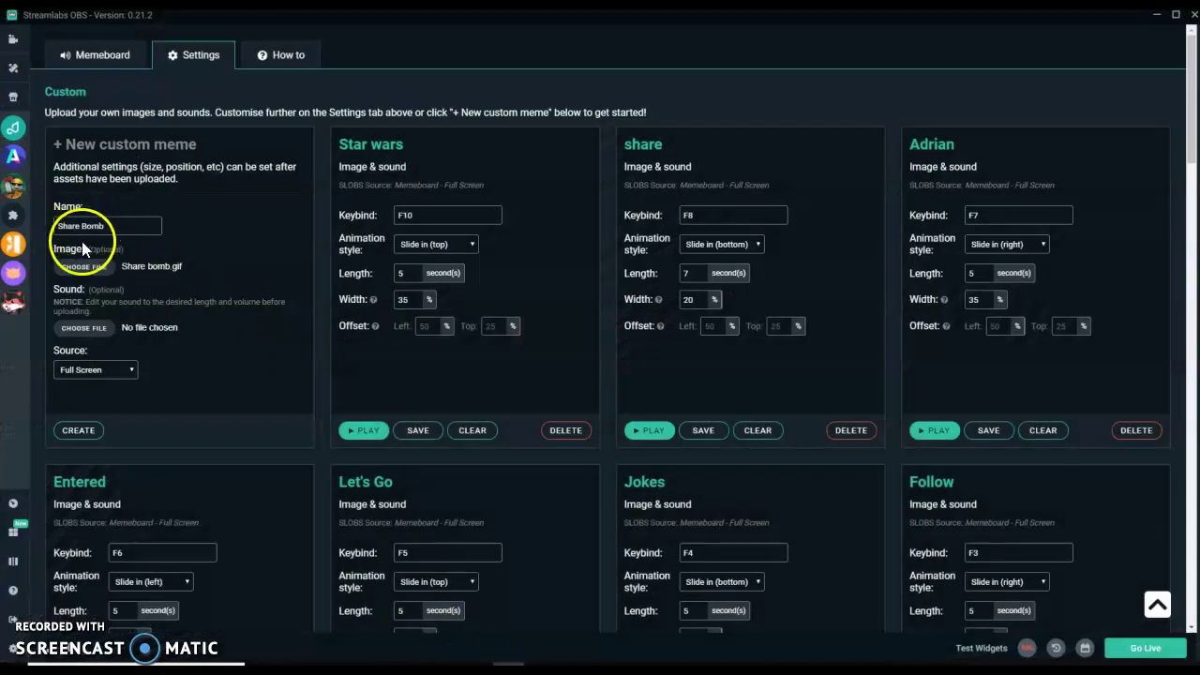
Choose Share bomb voice from the Audacity folder as the new meme's sound and create the meme
left_click(85, 328)
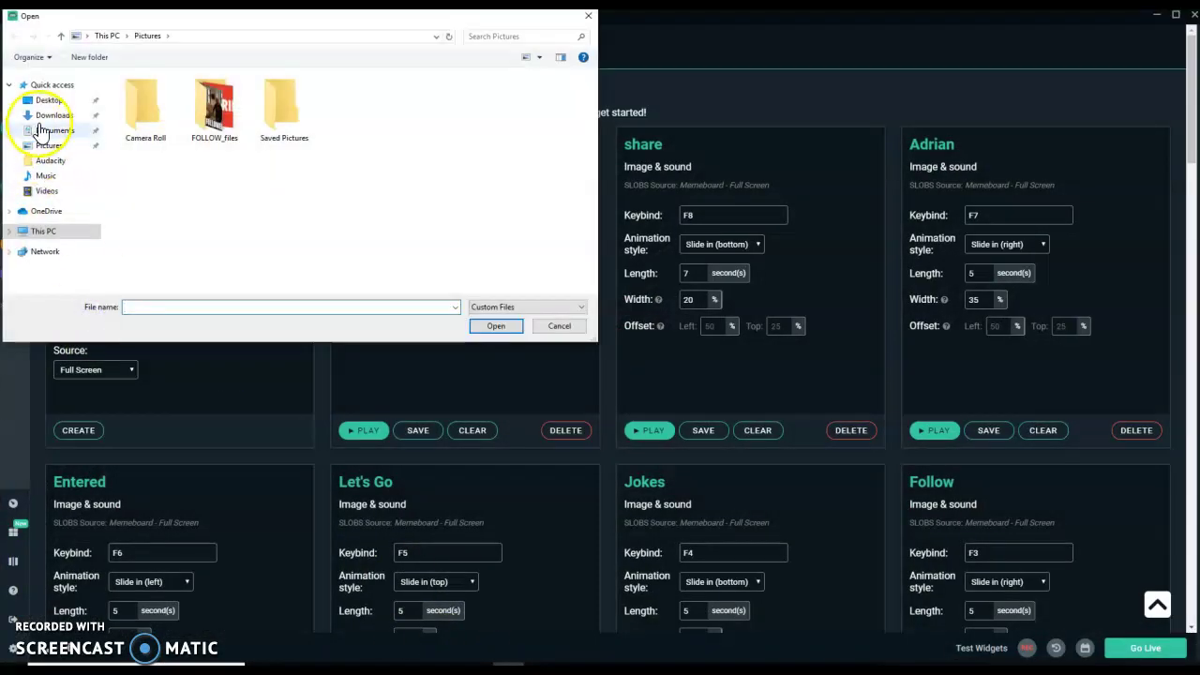
left_click(47, 160)
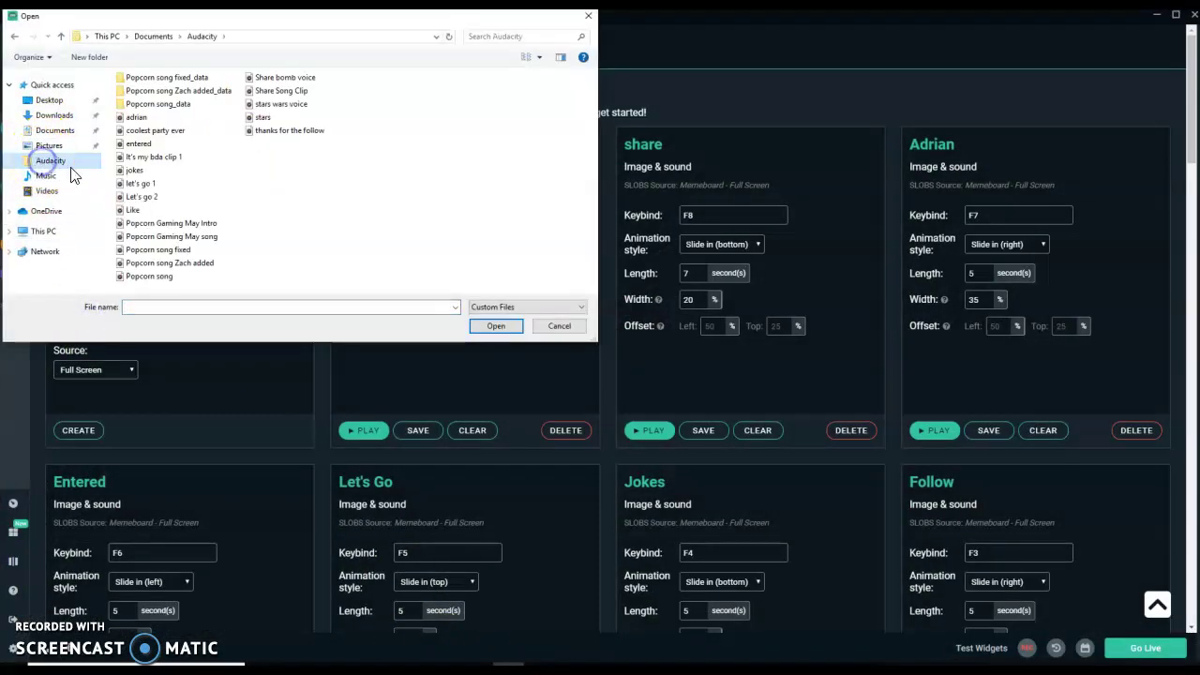
left_click(270, 78)
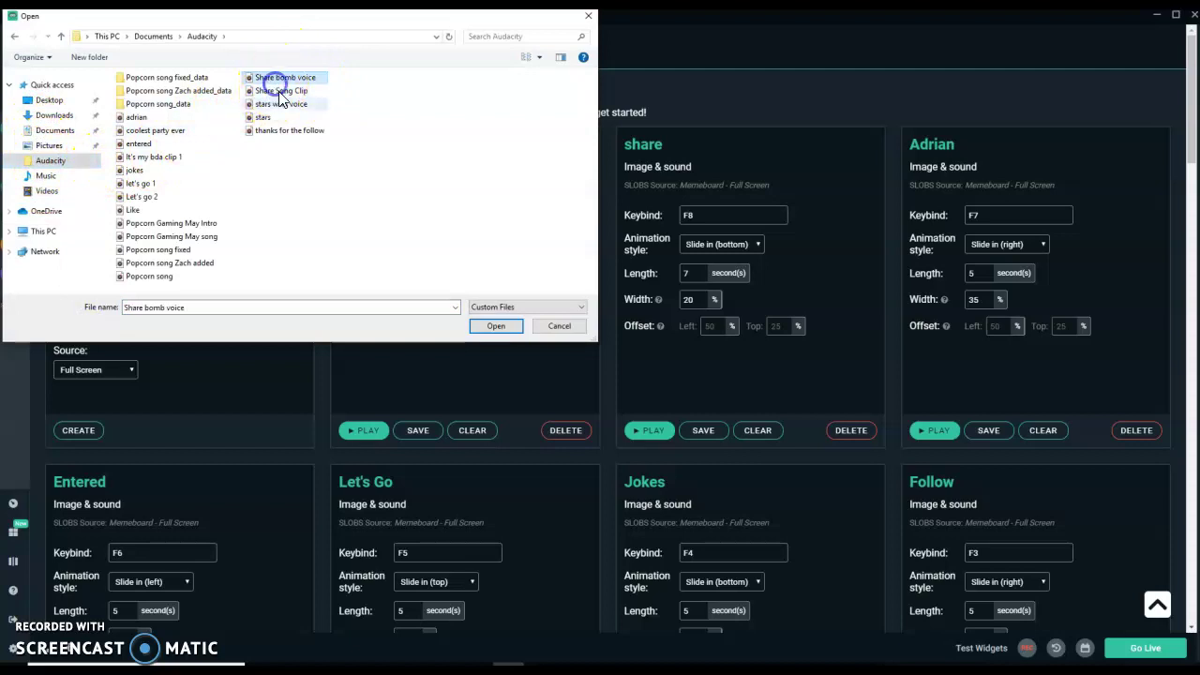
left_click(498, 330)
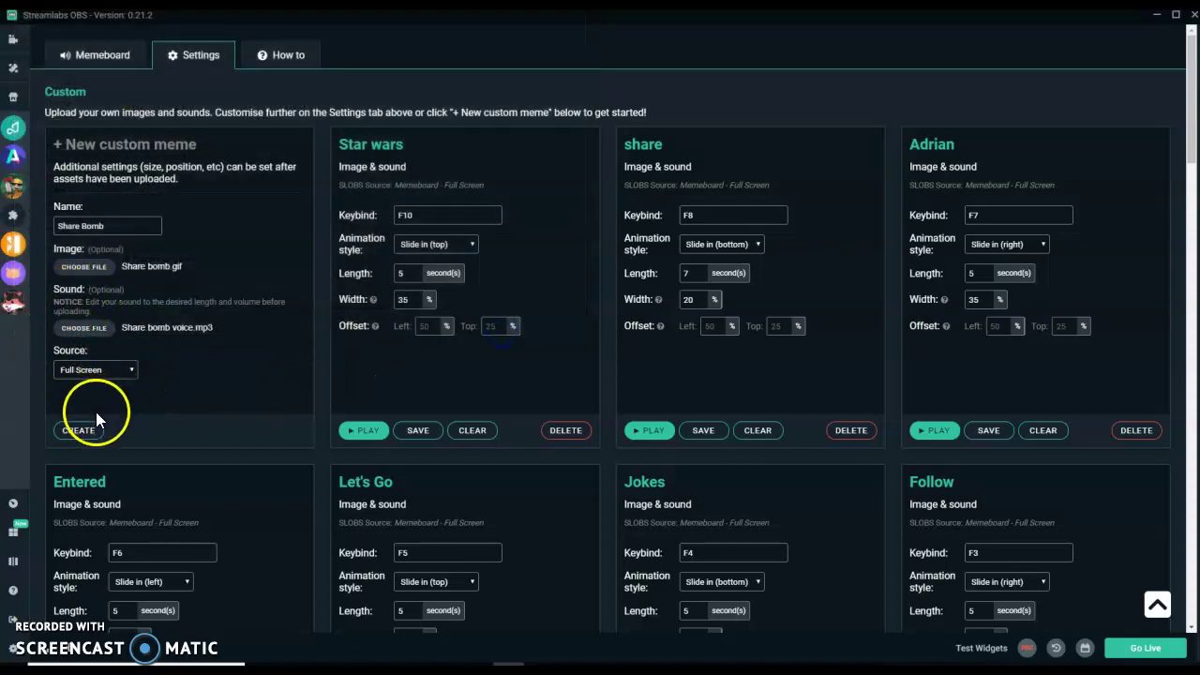
left_click(79, 432)
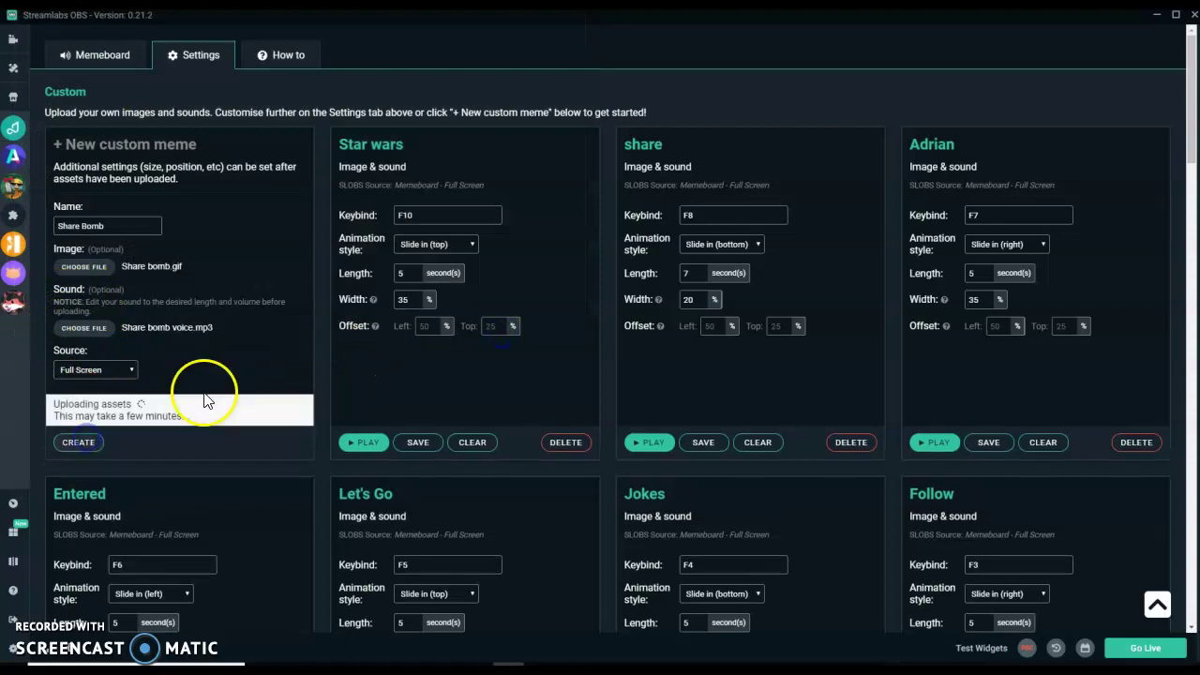
left_click(295, 318)
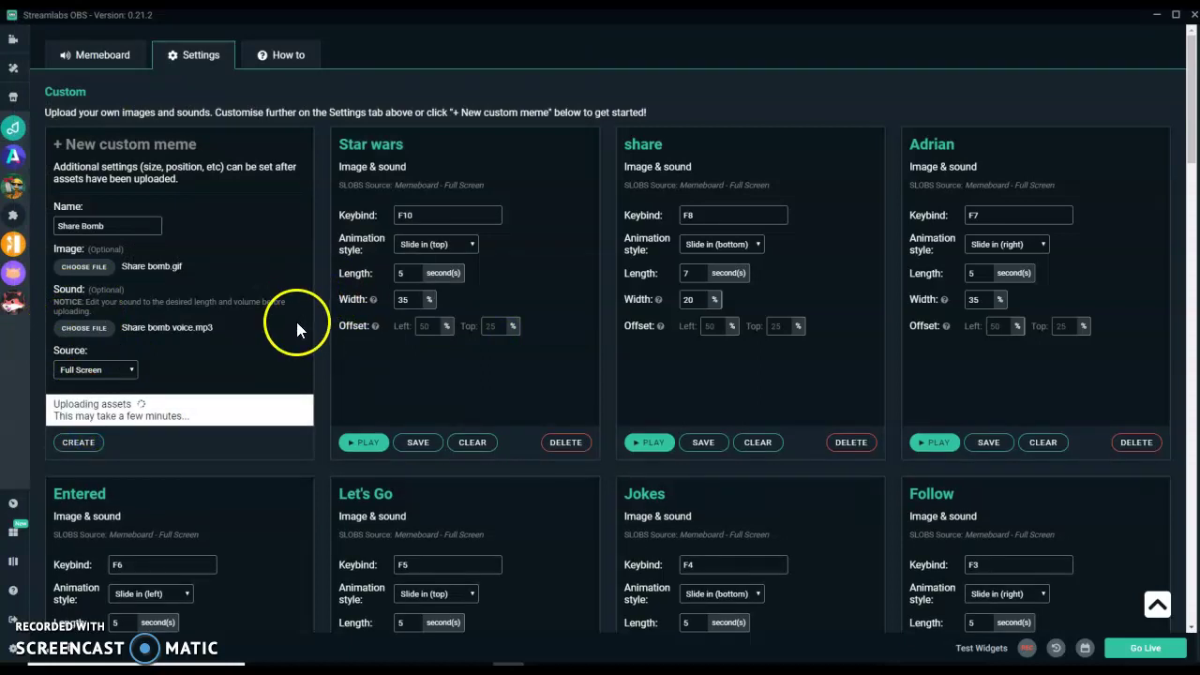
left_click(304, 323)
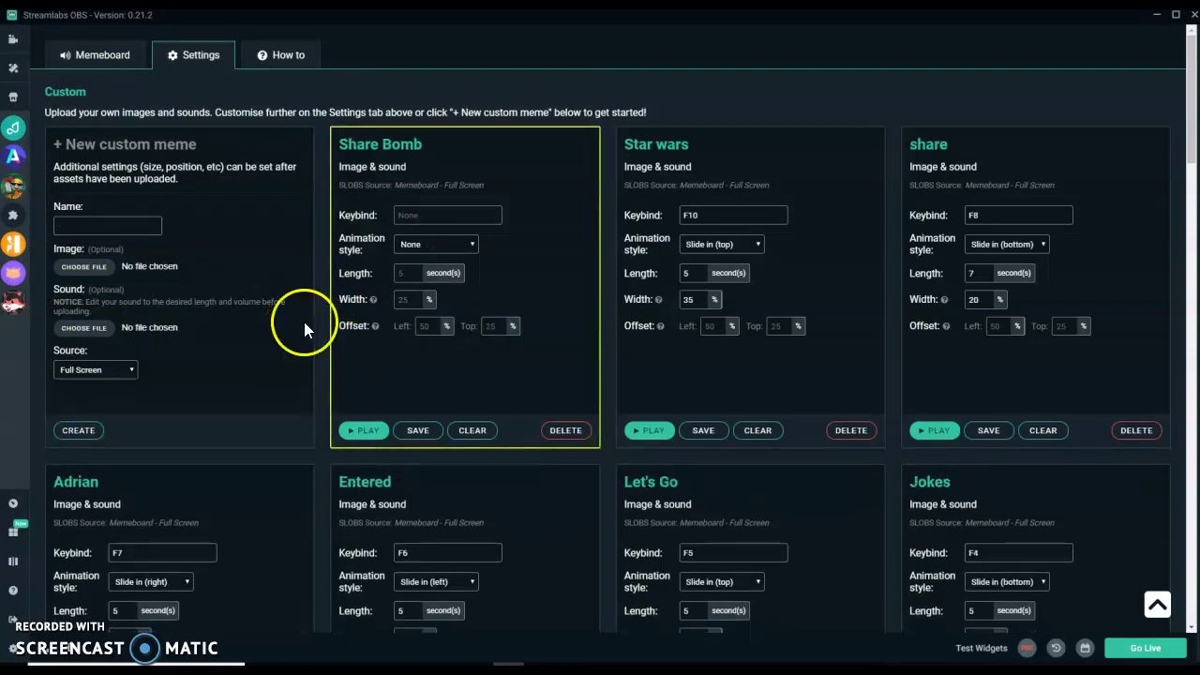
Try F9 and F11 as the Share Bomb meme's keybind and open its animation style options
left_click(428, 214)
key("F9")
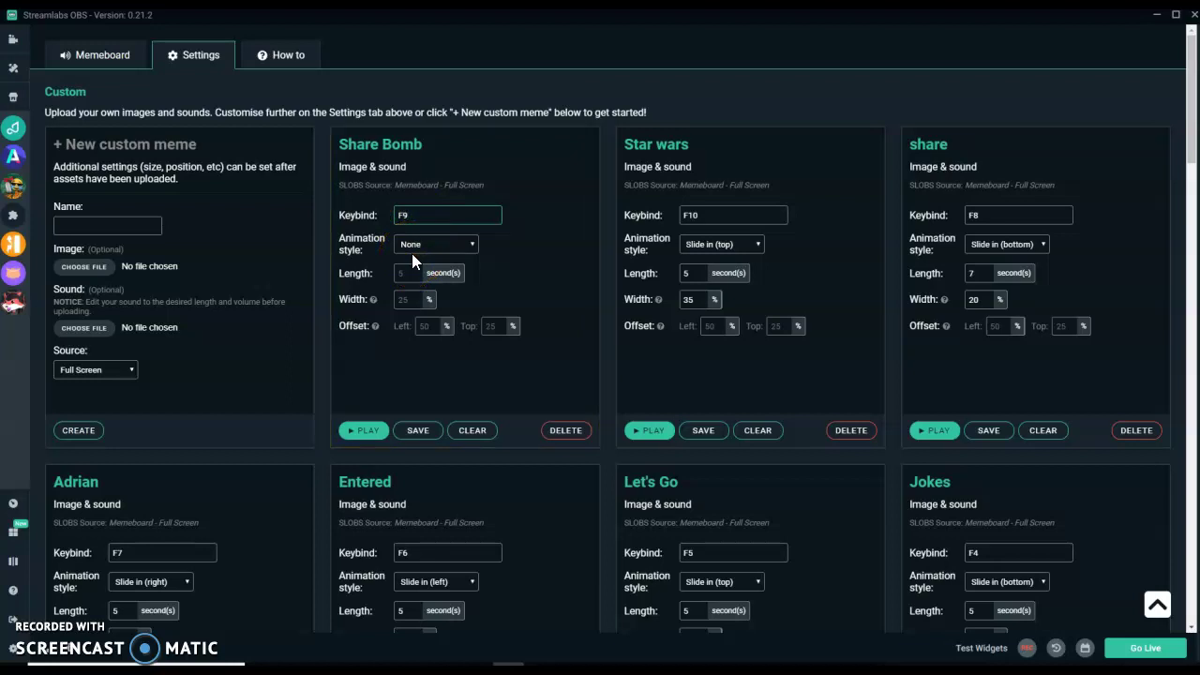
scroll(411, 253, "down", 1)
left_click(405, 240)
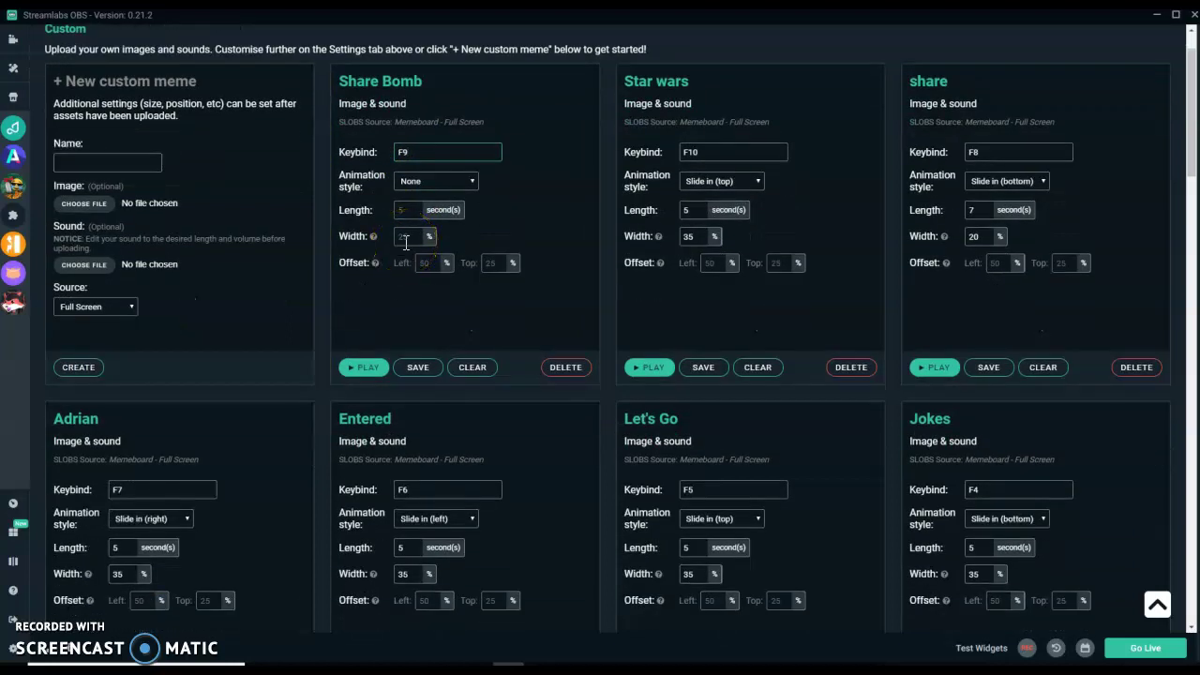
left_click(429, 181)
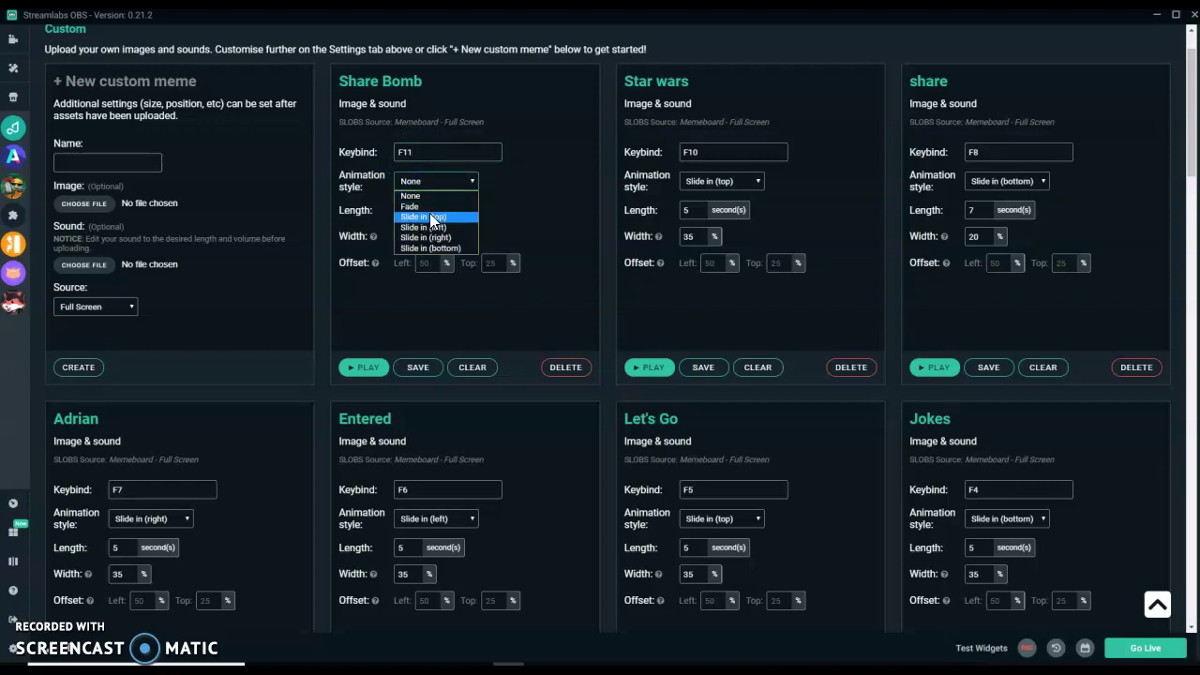
Set Share Bomb's keybind to Backspace, animation style to Slide in (bottom), length to 4 seconds and width to 35%, and save
left_click(422, 151)
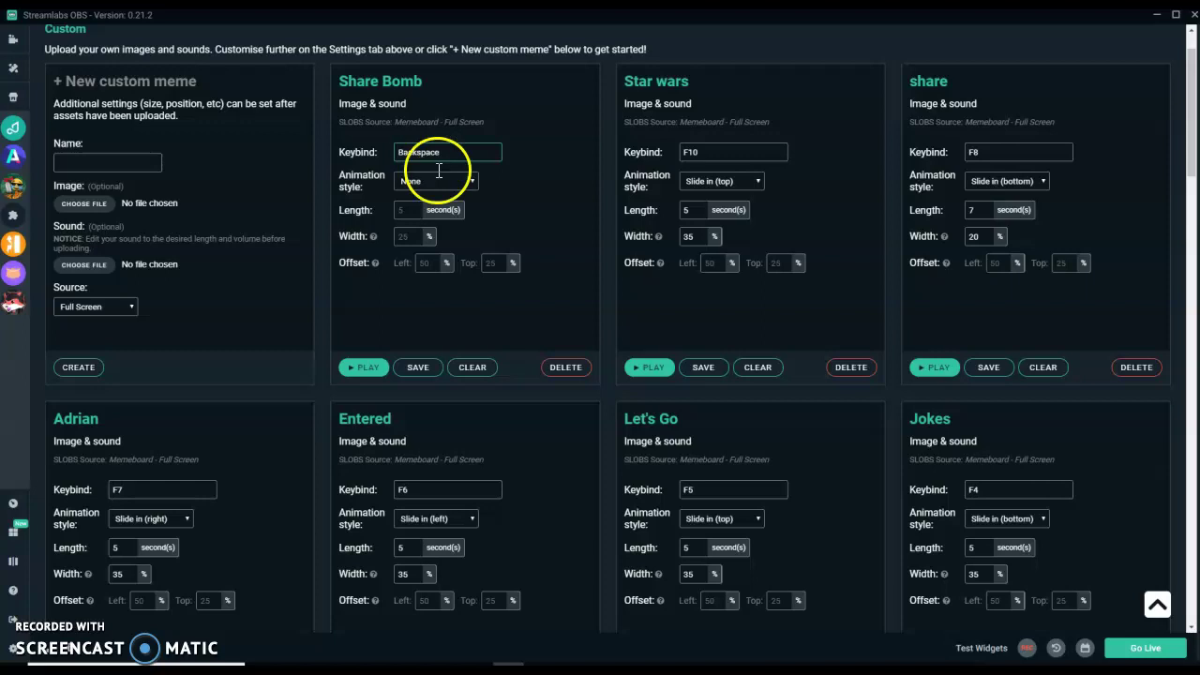
left_click(443, 178)
left_click(446, 236)
double_click(414, 235)
left_click(430, 366)
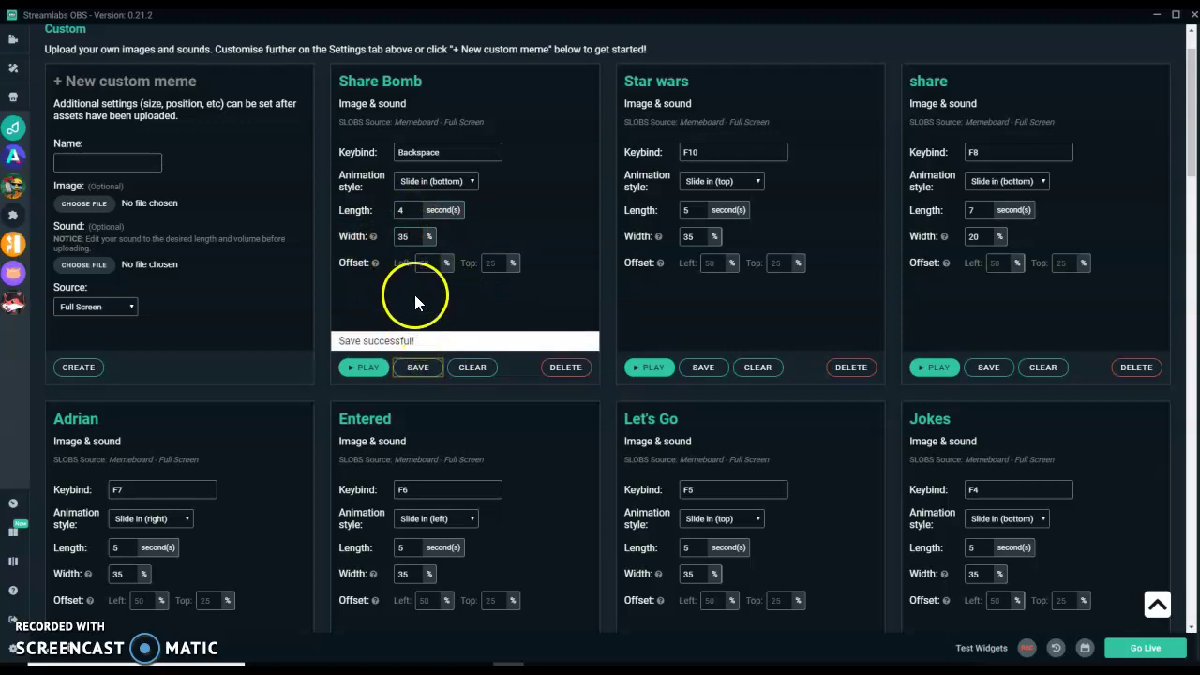
Switch to the stream editor and trigger the Share Bomb meme to preview it in the Gameplay and Webcam scene
left_click(13, 40)
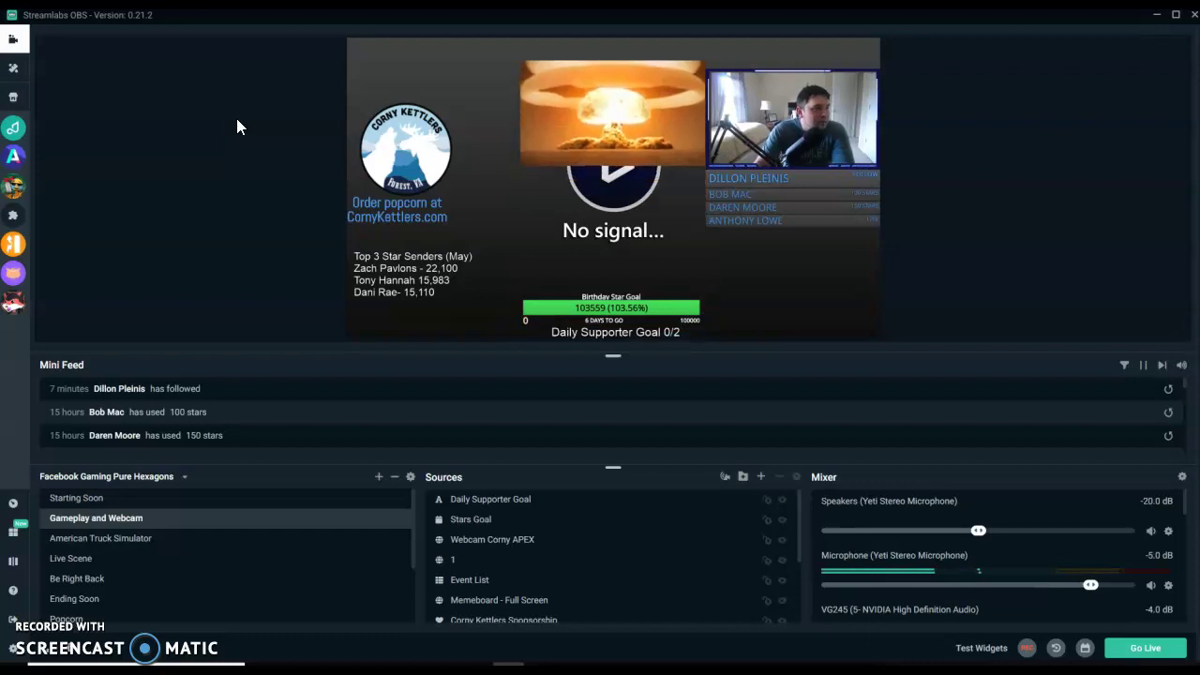
left_click(187, 142)
Change the Share Bomb meme's keybind to F9 in the Memeboard settings, save it and return to the stream editor
left_click(14, 173)
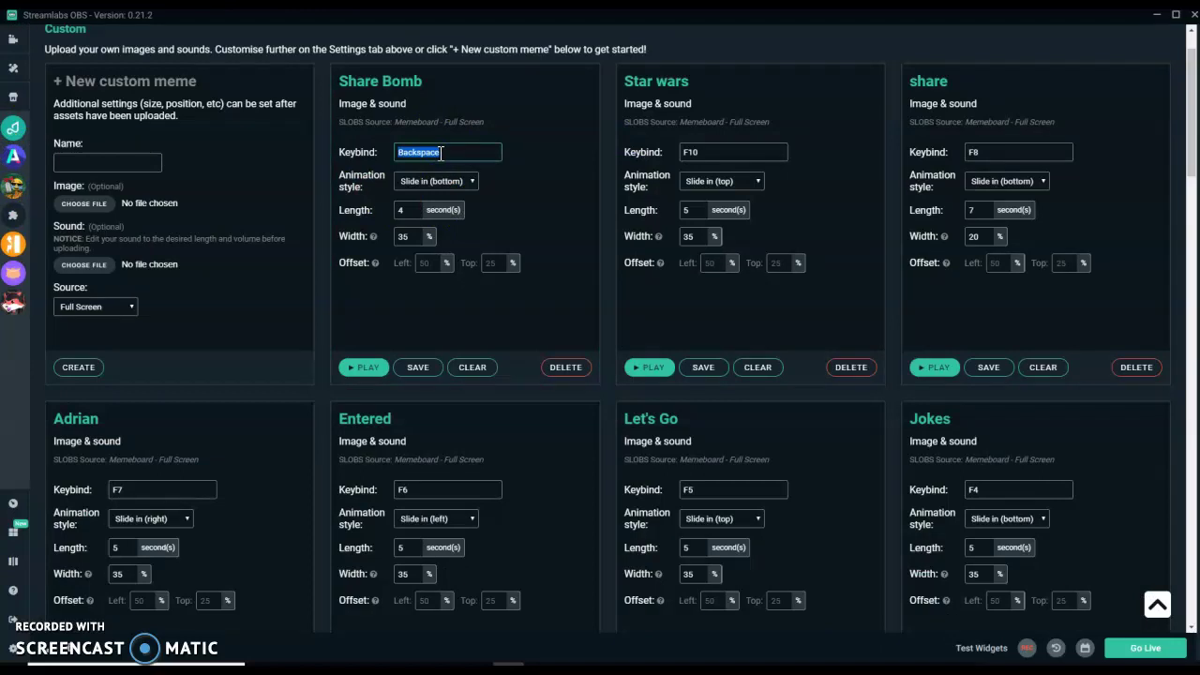
left_click(399, 369)
left_click(13, 38)
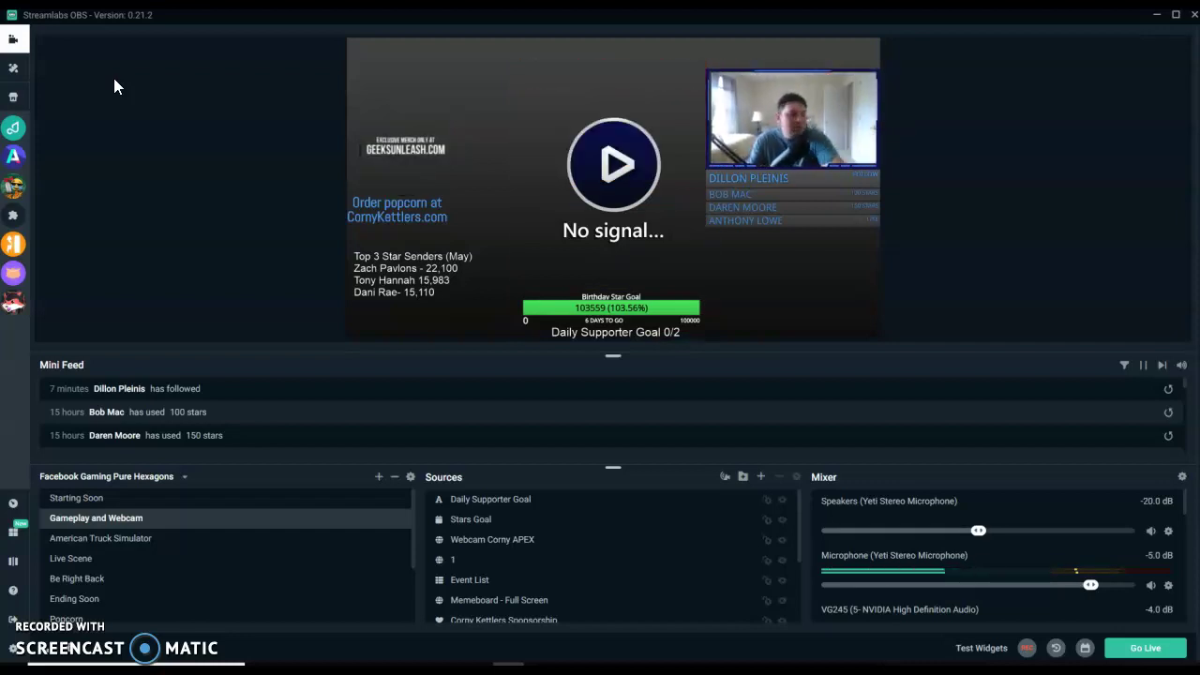
Recheck the Share Bomb meme's Memeboard settings and go back to the stream editor
left_click(162, 291)
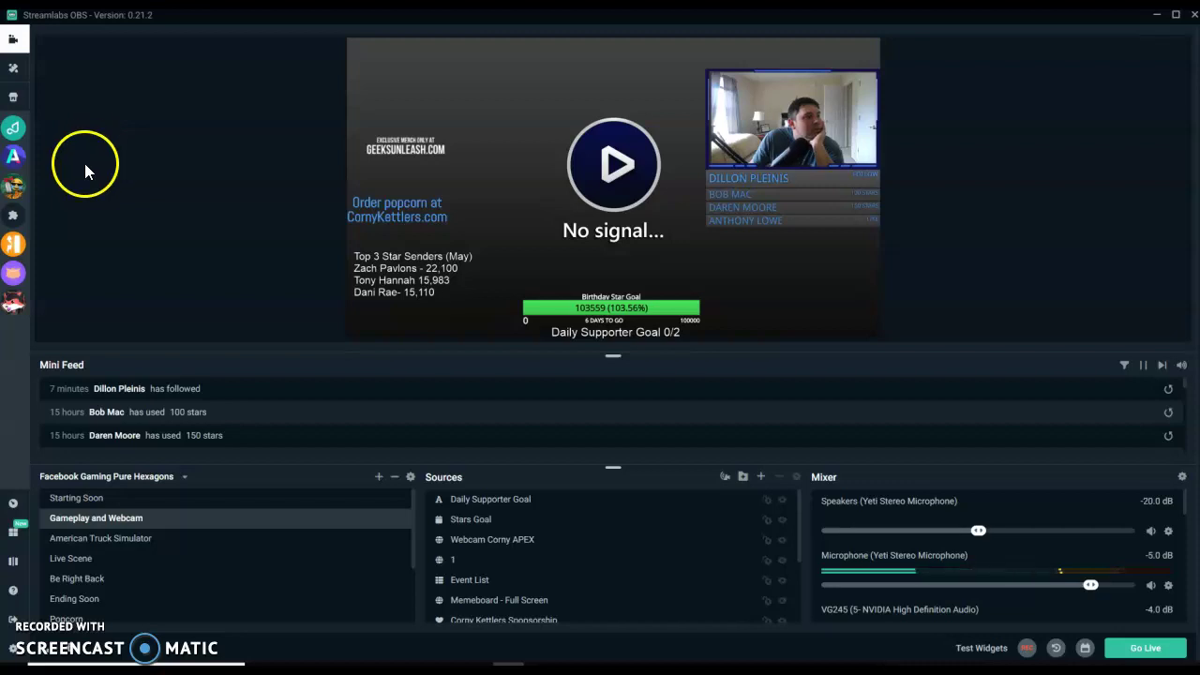
left_click(14, 185)
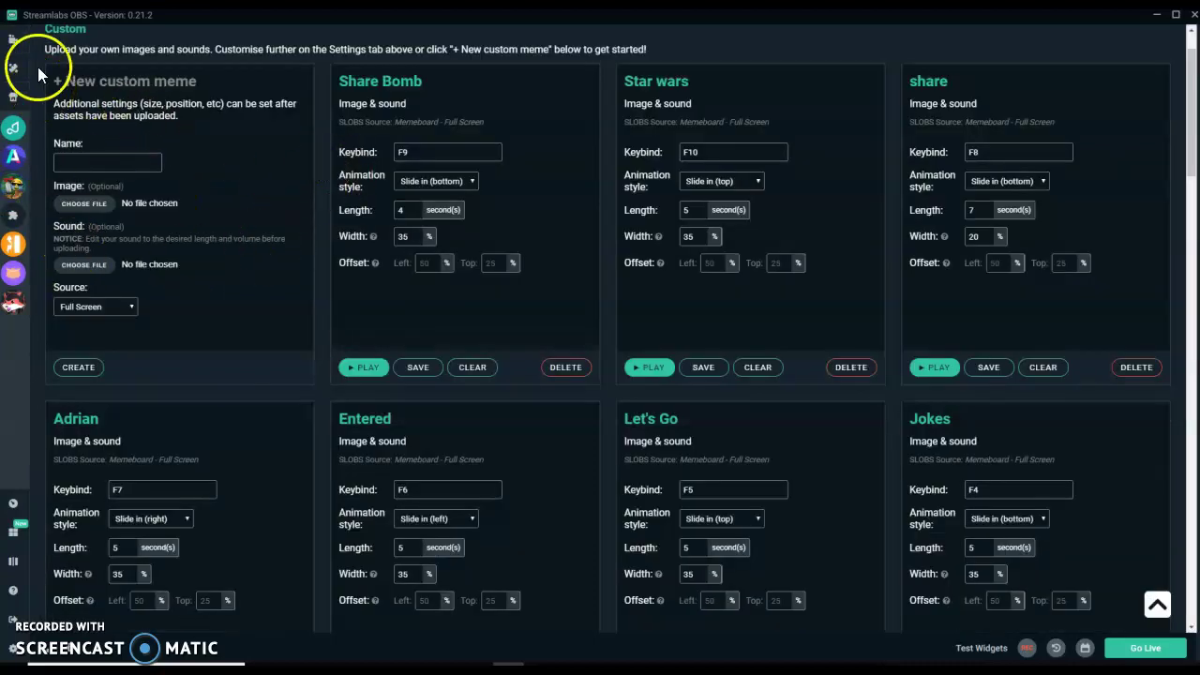
left_click(13, 39)
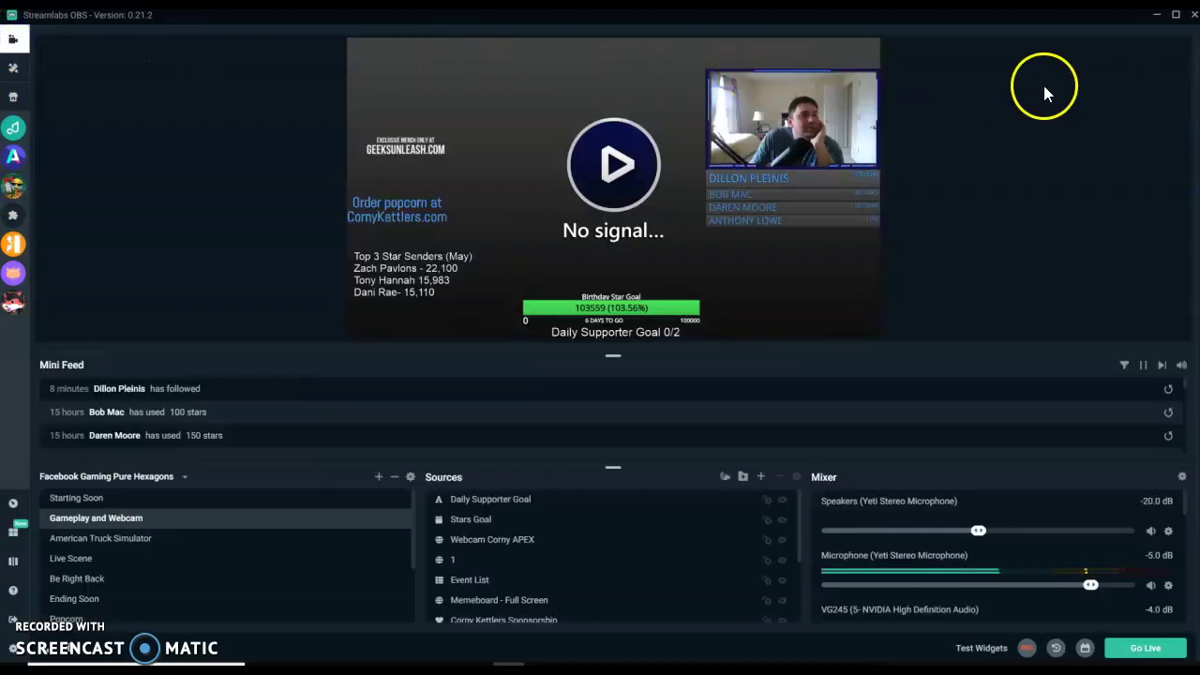